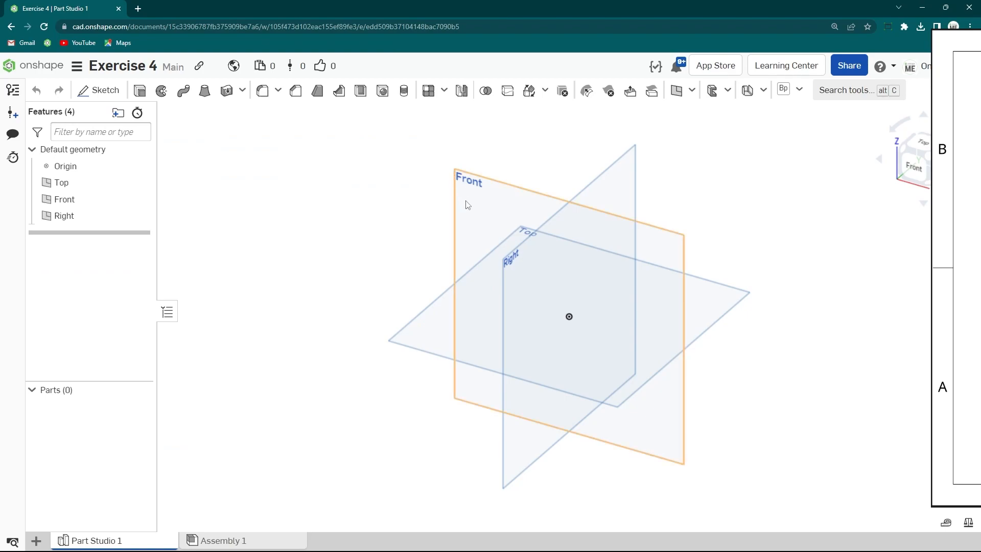
Start a sketch on the Front plane and draw a circle centred about 60 mm directly above the origin
right_click(465, 201)
left_click(508, 223)
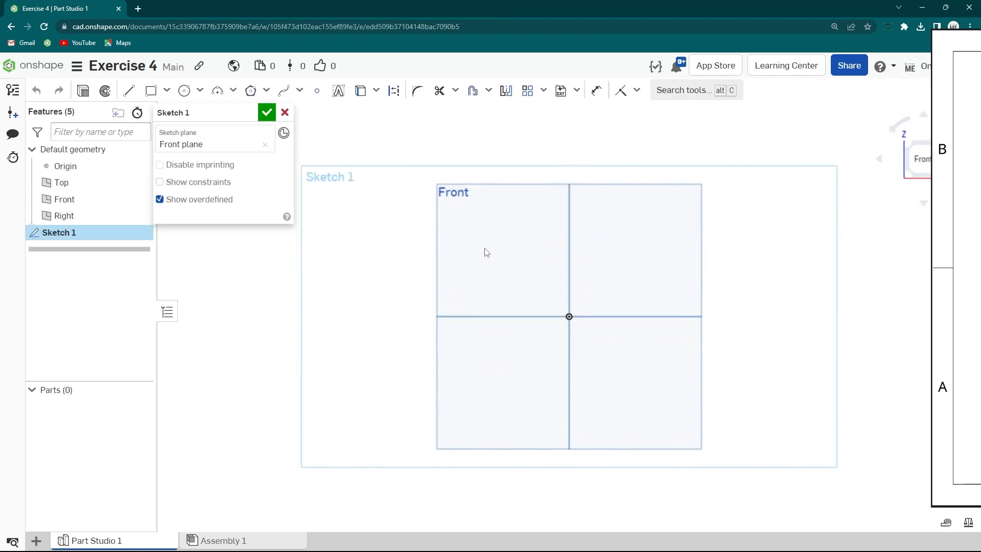
key("s")
left_click(532, 254)
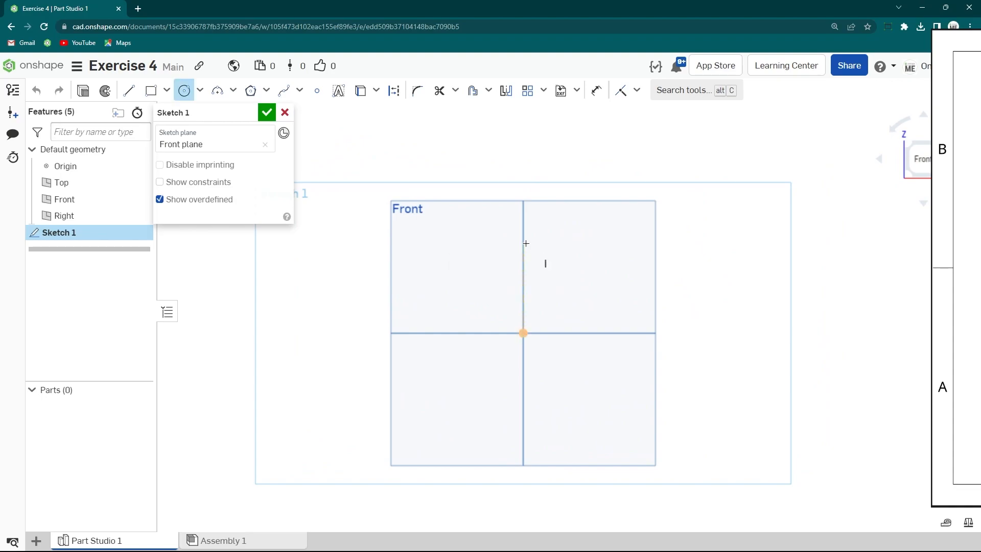
scroll(523, 286, "up", 2)
left_click(521, 205)
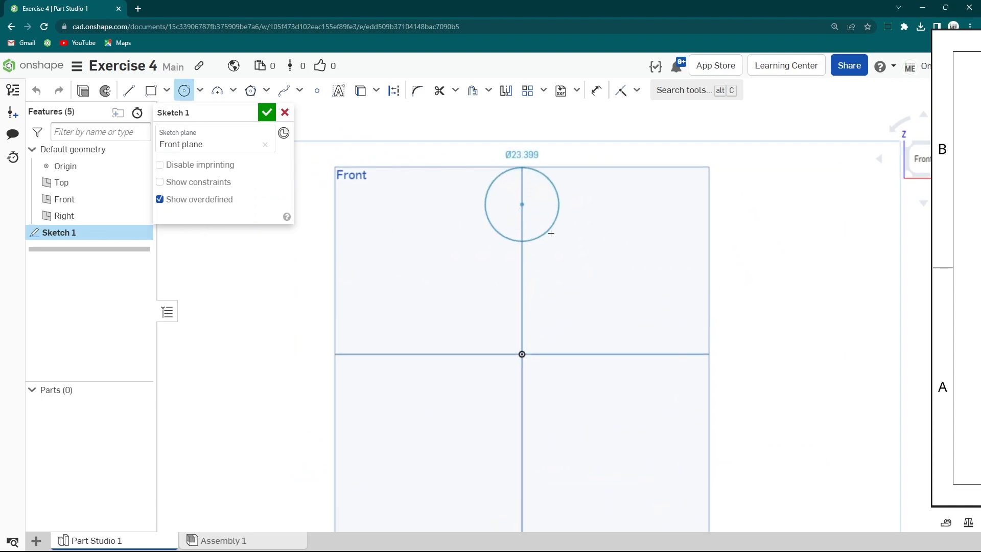
left_click(553, 236)
Dimension the vertical distance between the origin and the circle's centre as 80 mm
scroll(589, 245, "down", 3)
scroll(534, 291, "up", 2)
key("s")
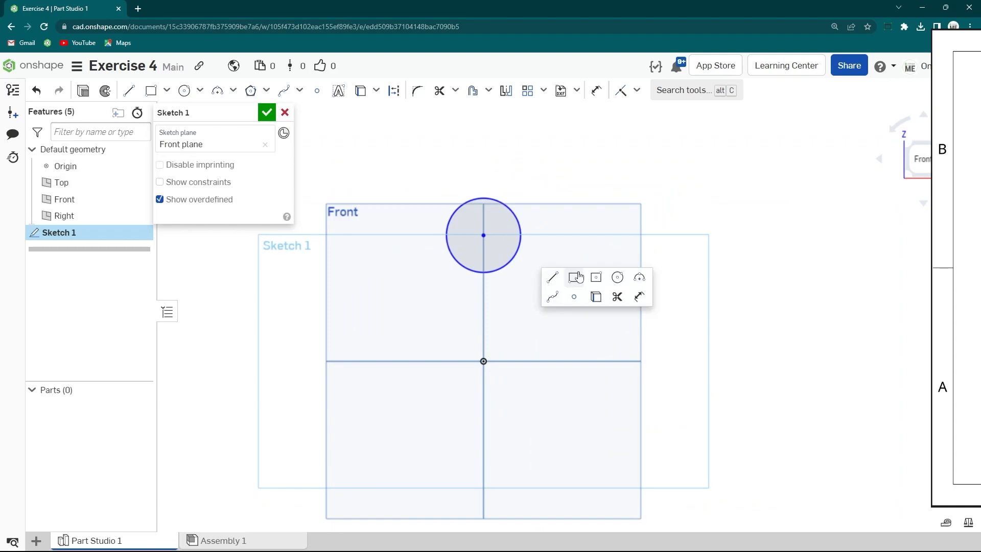
left_click(638, 297)
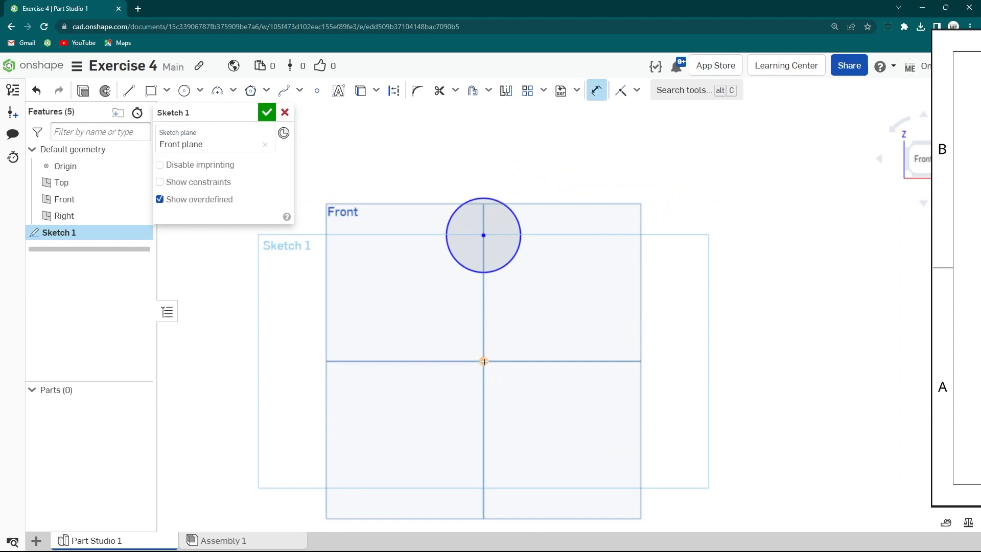
left_click(483, 236)
left_click(483, 361)
left_click(613, 261)
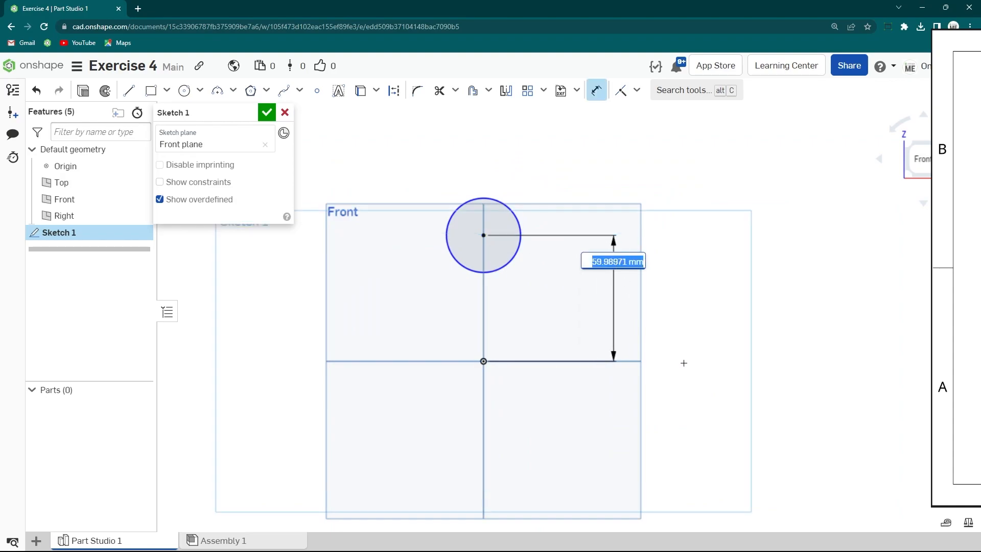
type("80")
key("Return")
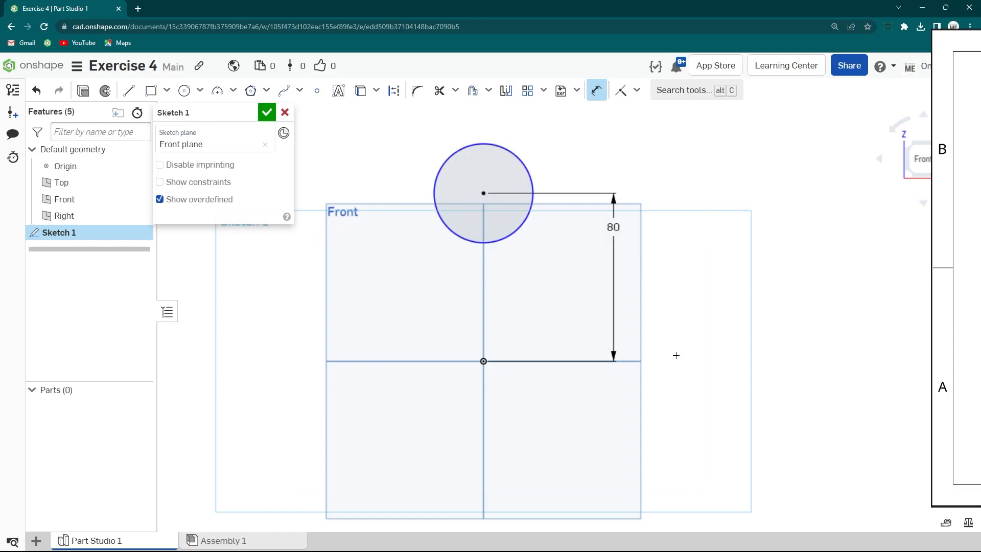
Set the circle's diameter to 40 mm
left_click(503, 226)
left_click(587, 199)
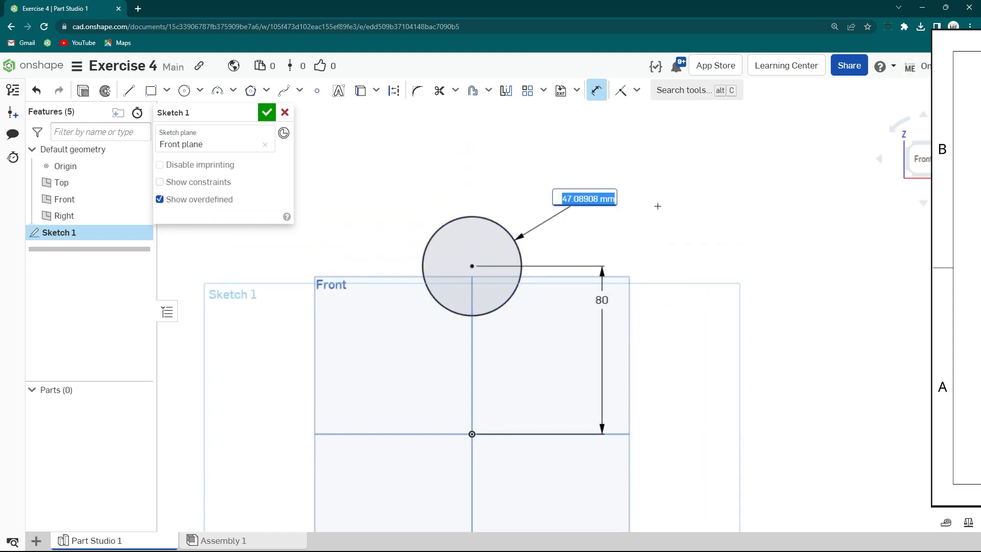
type("40")
key("Return")
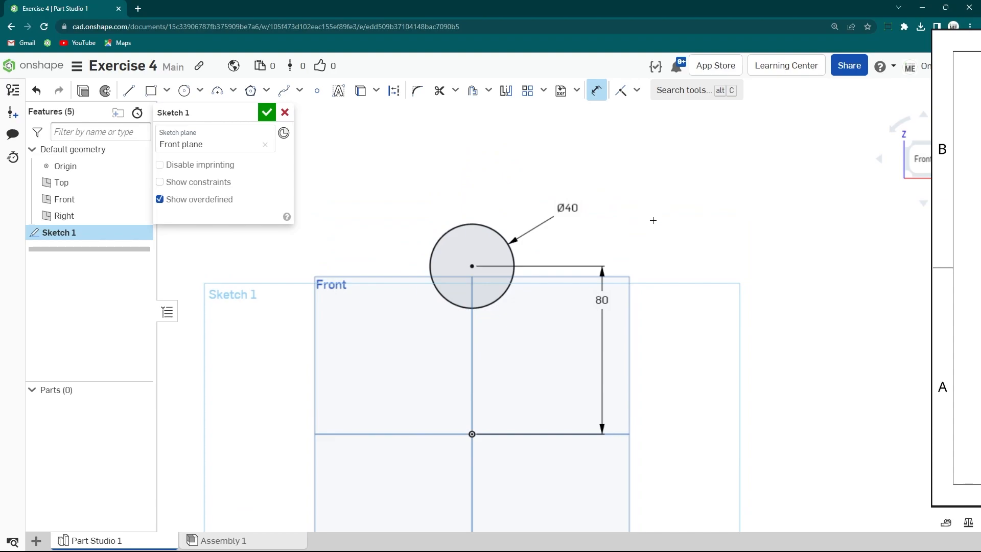
Sketch connected lines from the circle's left side: a slanted edge, a vertical edge about 9 mm long, and a base about 69 mm long to the origin
key("s")
left_click(429, 323)
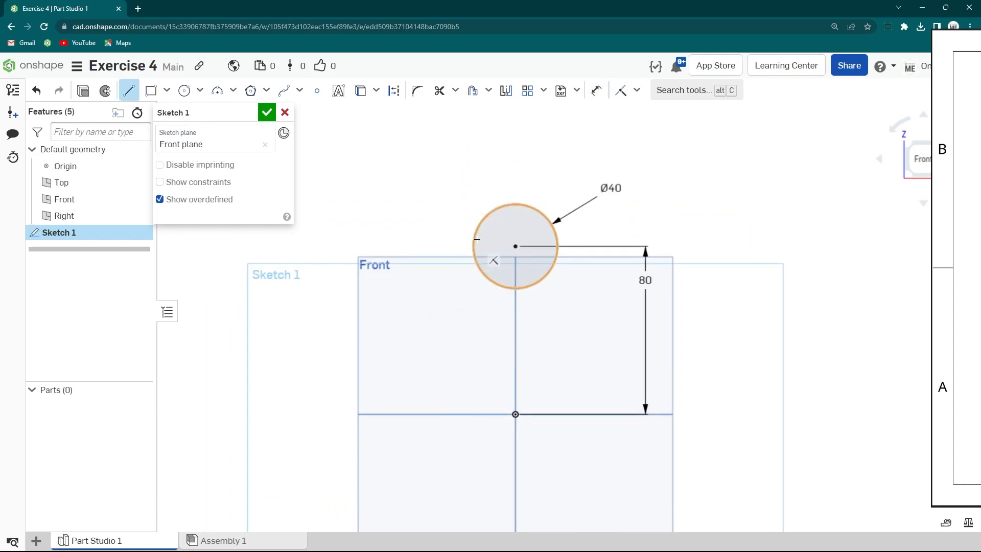
left_click(476, 233)
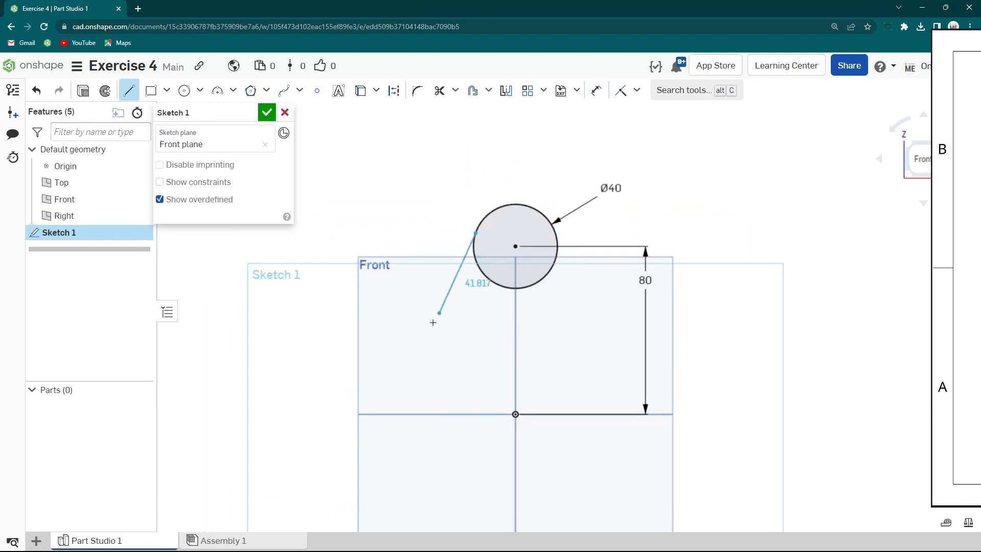
left_click(371, 394)
left_click(372, 414)
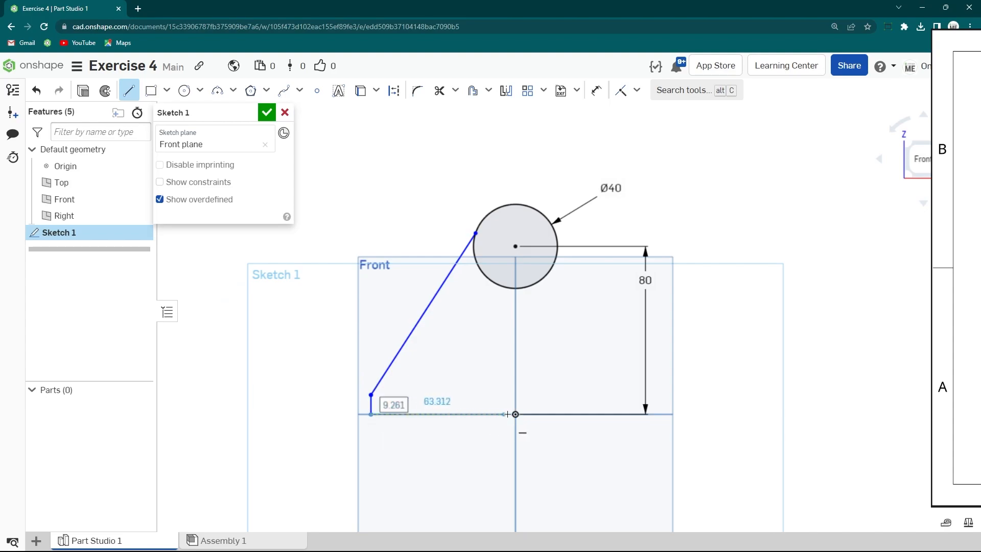
left_click(515, 414)
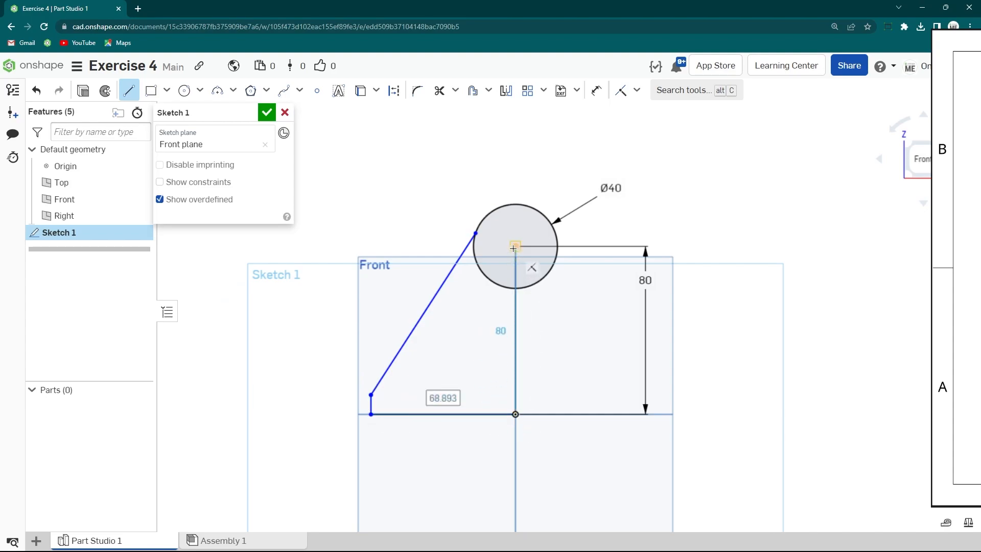
Draw a vertical line from the origin to the circle's centre and convert it to construction geometry
left_click(515, 246)
key("Escape")
left_click(515, 305)
left_click(395, 91)
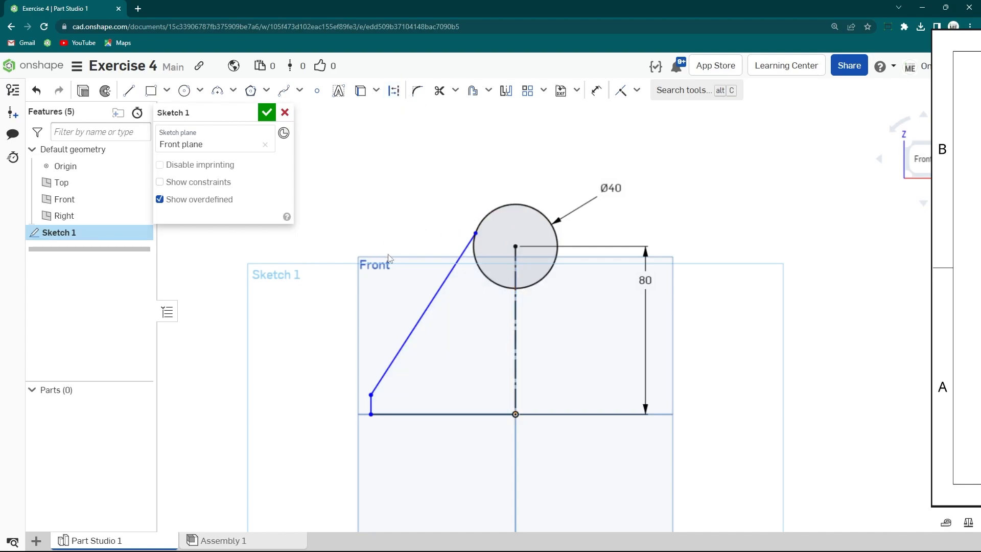
Dimension the short vertical edge about the centreline as a 100 mm diameter to set the full base width
key("s")
left_click(479, 292)
left_click(515, 378)
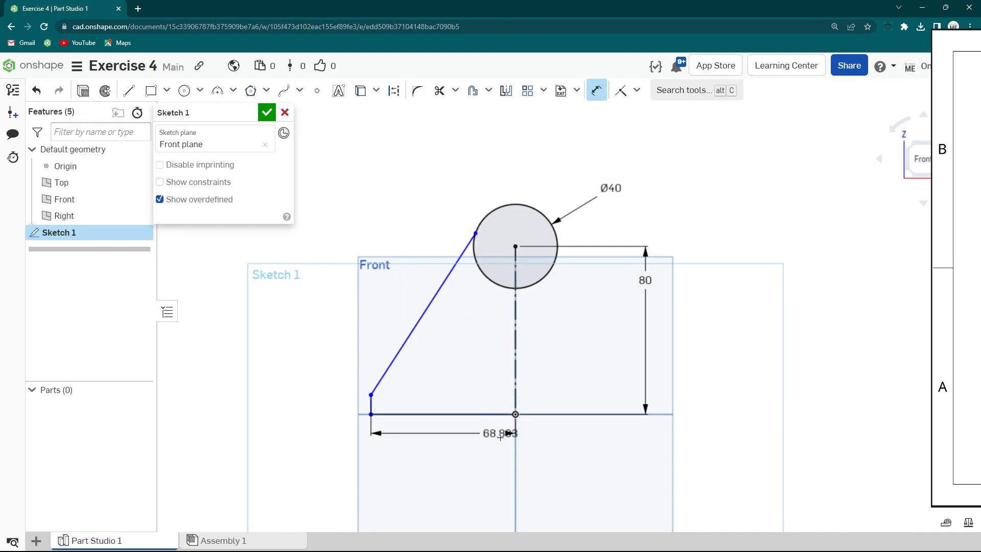
left_click(594, 453)
type("100")
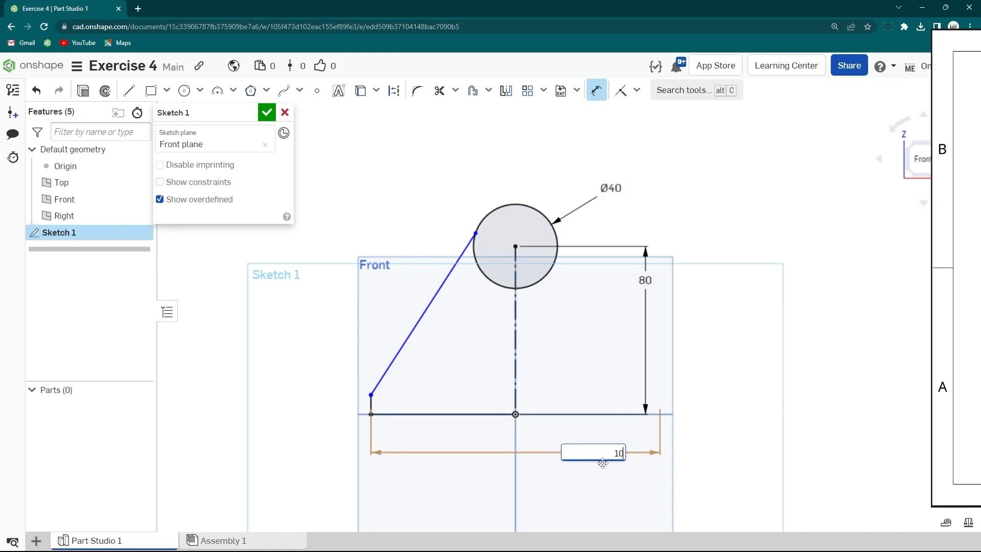
key("Return")
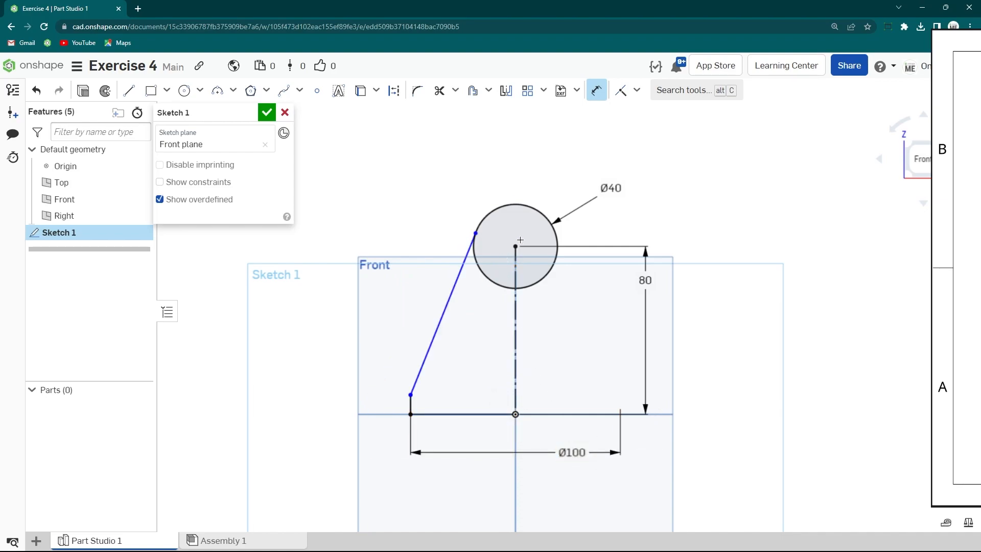
Set the length of the short vertical edge to 10 mm
left_click(412, 404)
left_click(287, 401)
type("10")
key("Return")
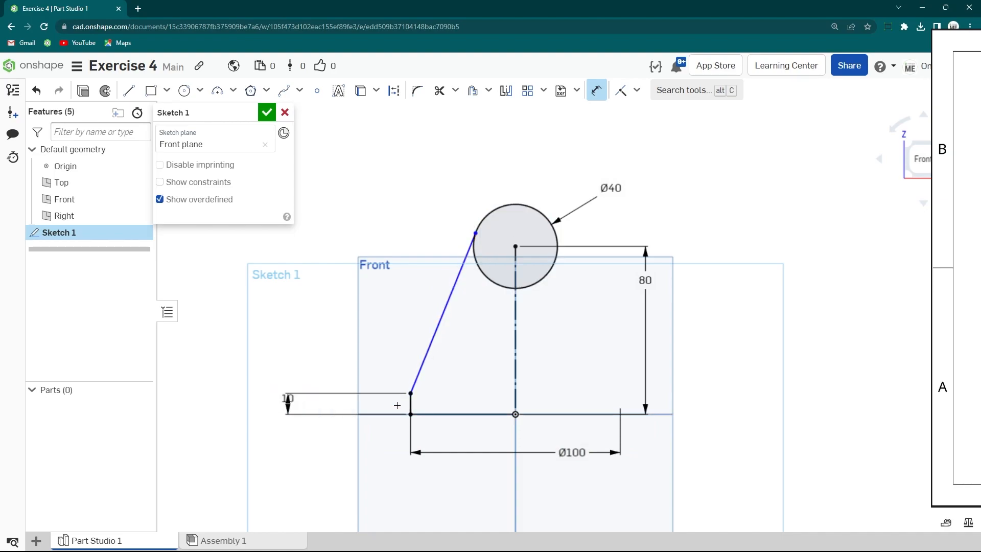
Make the slanted edge tangent to the 40 mm circle
key("Escape")
left_click(473, 247)
left_click(474, 260)
left_click(636, 91)
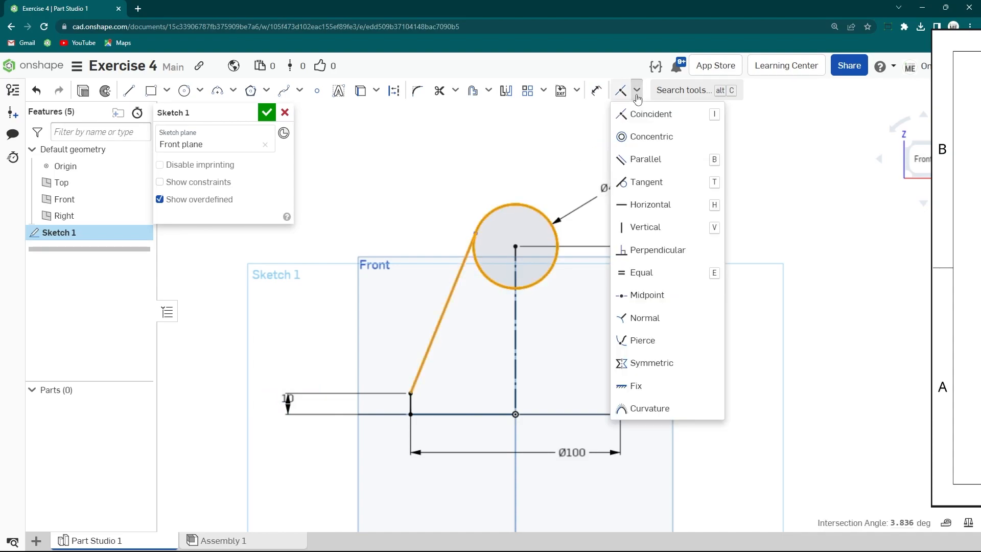
left_click(648, 185)
Mirror the slanted, vertical and base lines about the construction centreline to close the symmetric profile
middle_click_drag(569, 305, 531, 306)
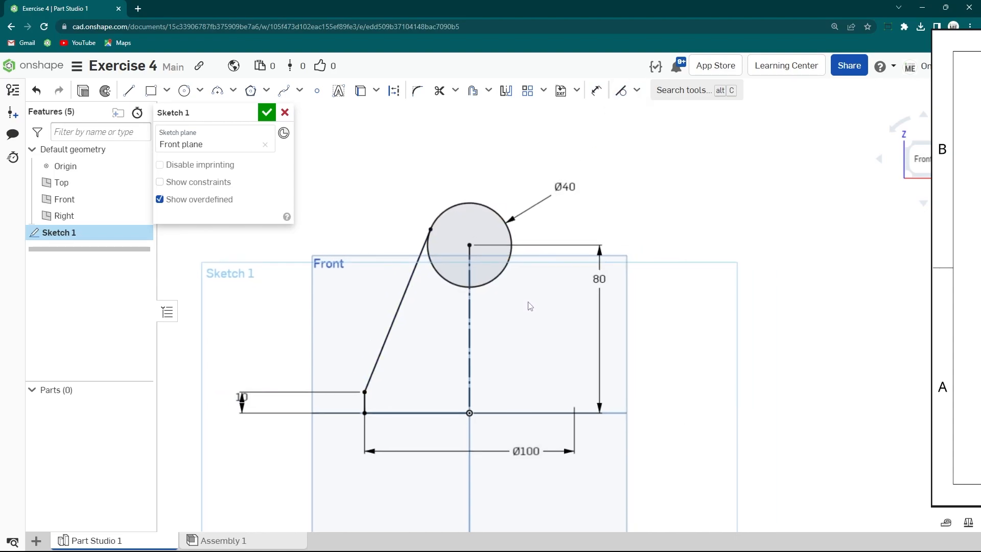
left_click(506, 91)
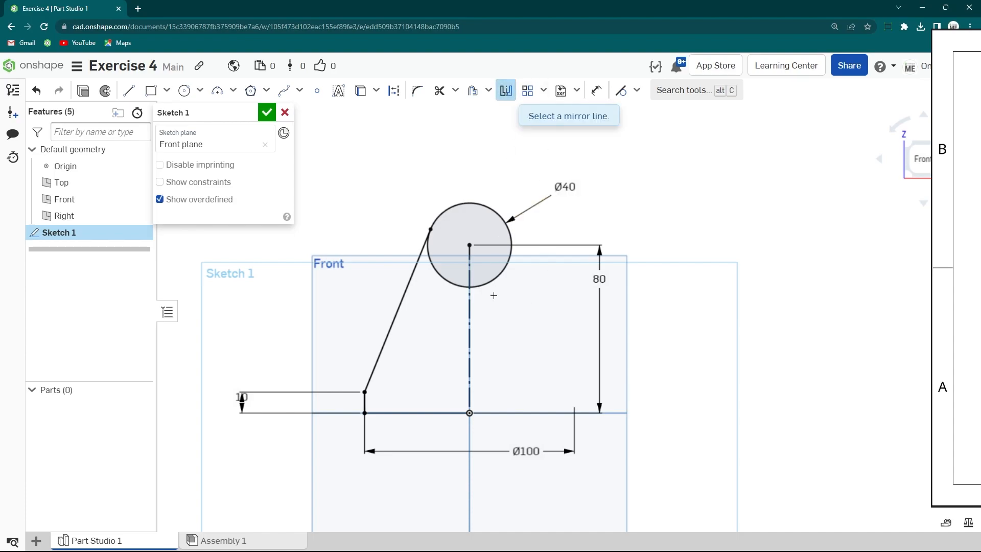
left_click(472, 311)
left_click(392, 321)
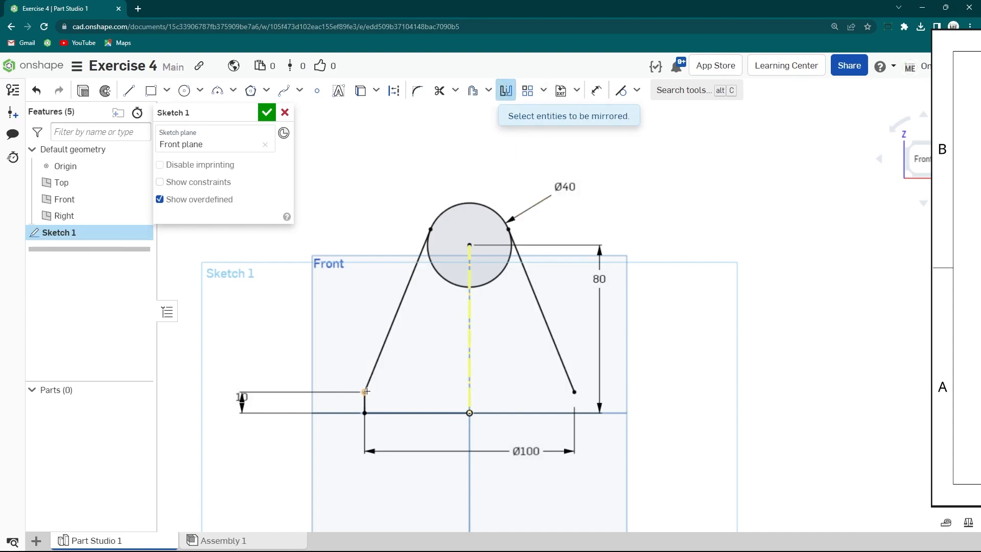
left_click(414, 414)
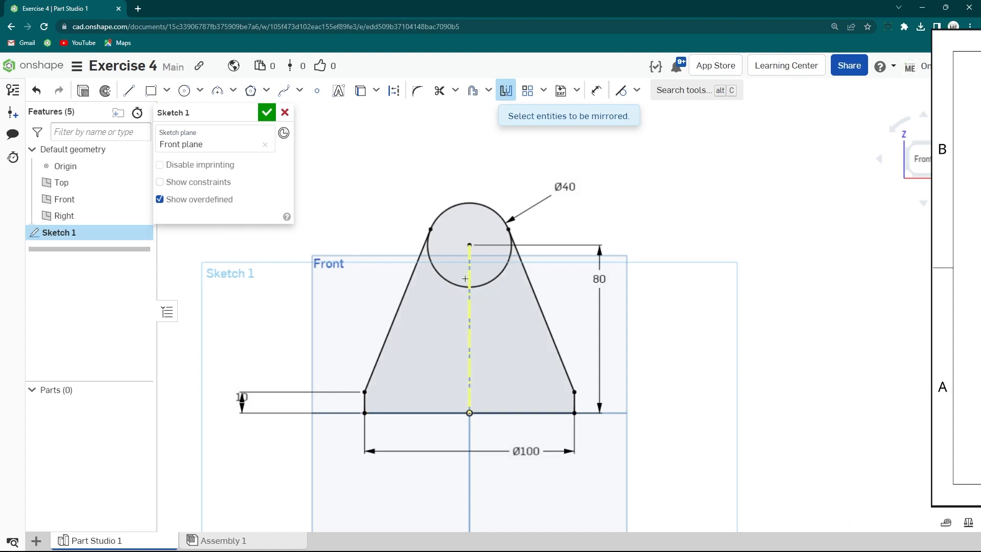
key("Escape")
Sketch a second circle concentric with the 40 mm circle and set its diameter to 20 mm
key("s")
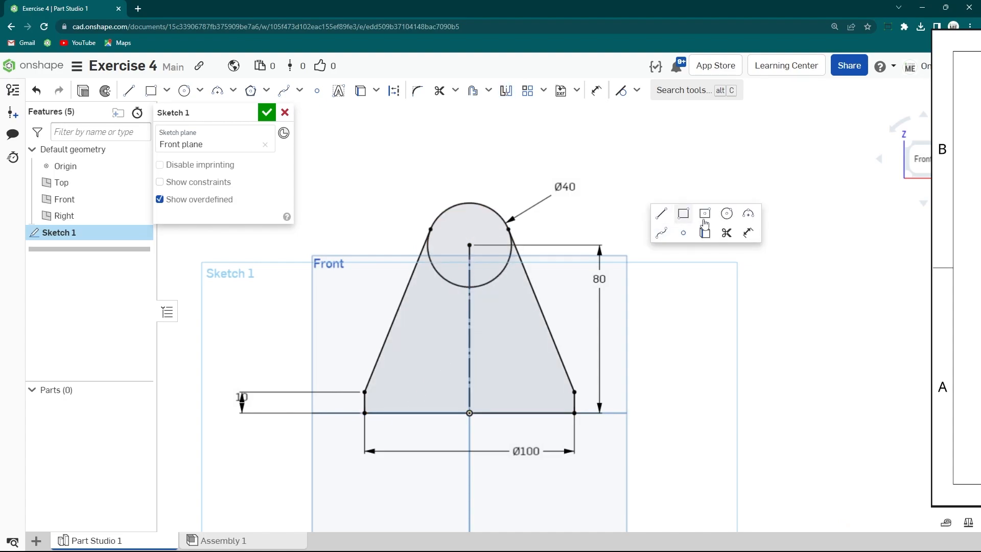
left_click(729, 214)
left_click(469, 245)
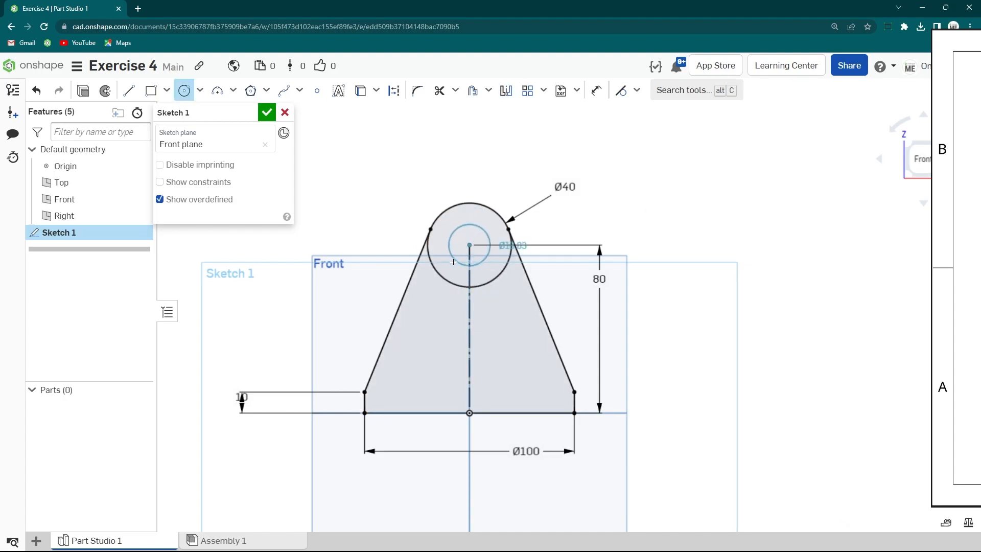
left_click(496, 248)
key("s")
left_click(608, 261)
left_click(493, 258)
left_click(633, 212)
type("20")
key("Return")
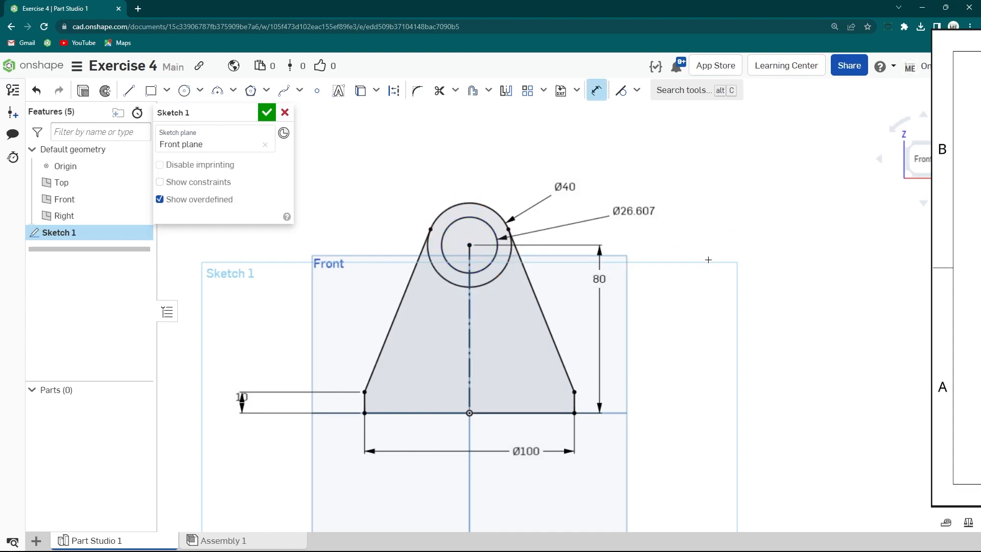
Extrude the profile around the 20 mm hole as a new solid with a blind depth of 10 mm
key("shift+7")
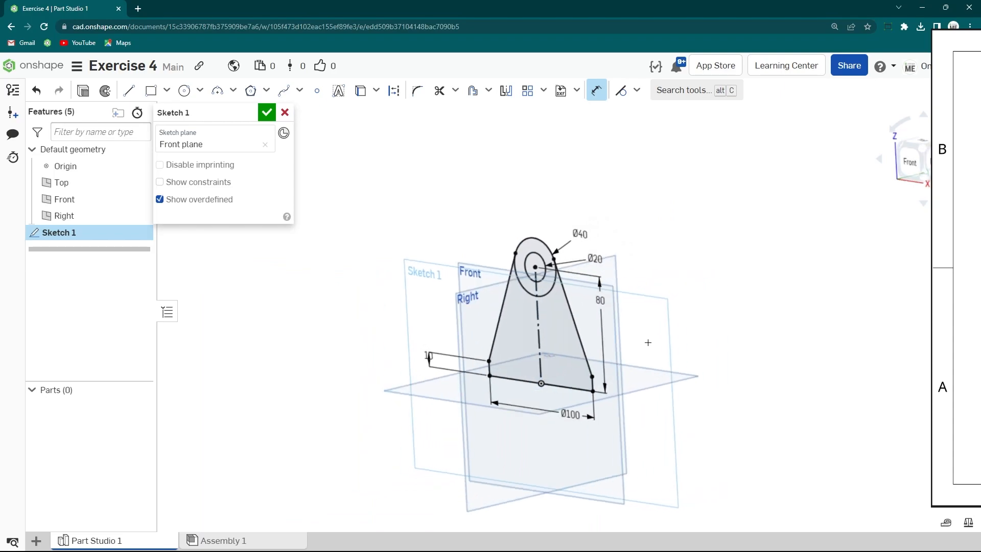
left_click(84, 92)
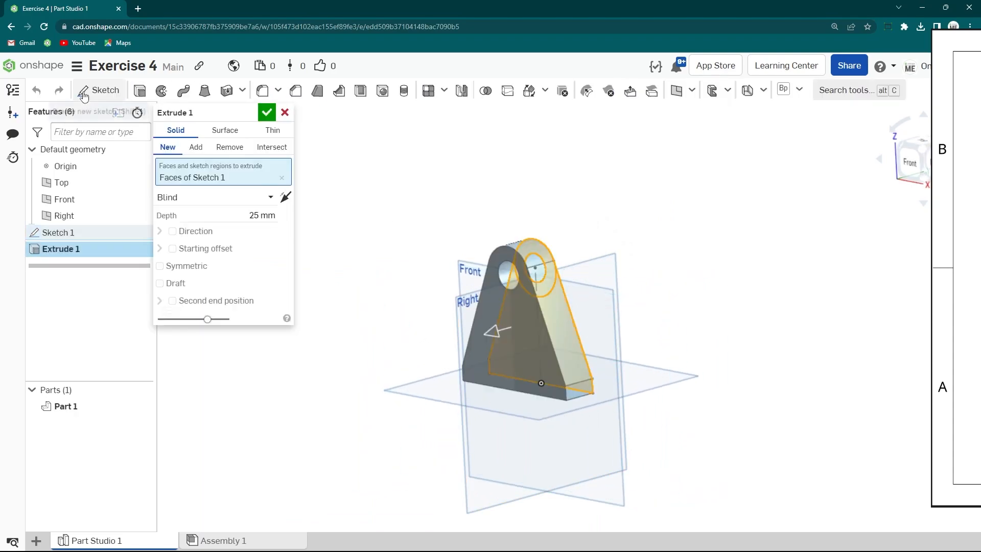
left_click(227, 215)
type("10")
key("Return")
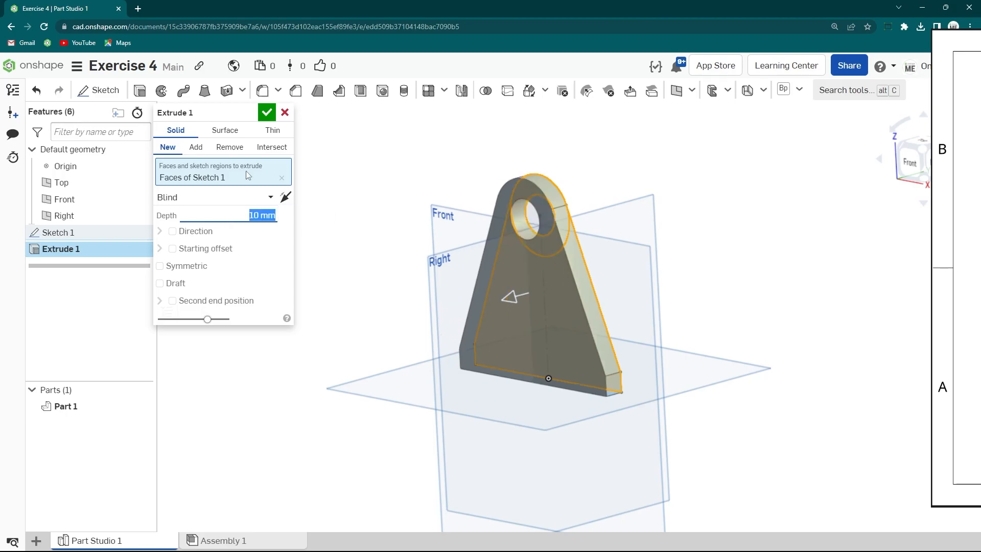
left_click(266, 113)
Start a new sketch on the front face of the extruded plate and view it straight on
right_click_drag(537, 231, 596, 315)
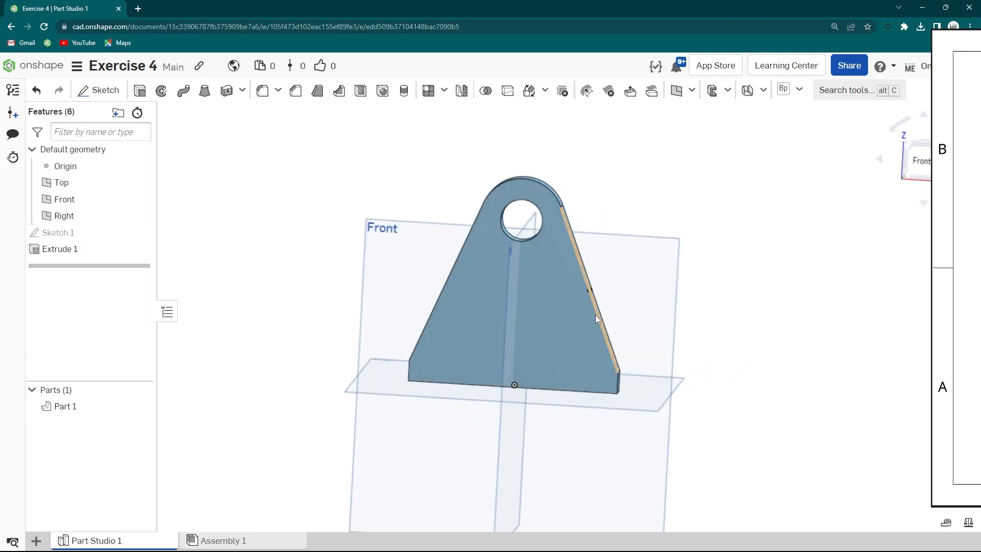
right_click(529, 341)
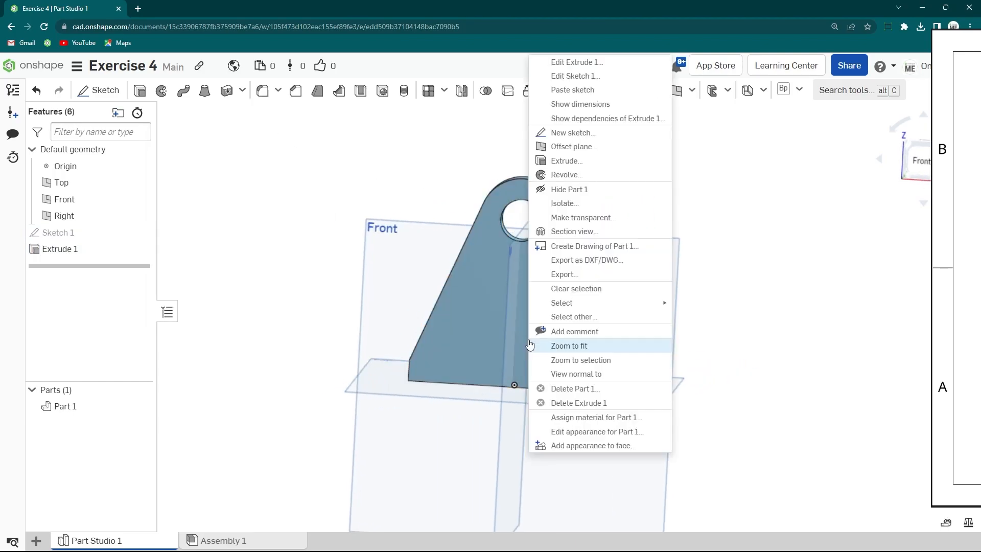
left_click(575, 134)
key("n")
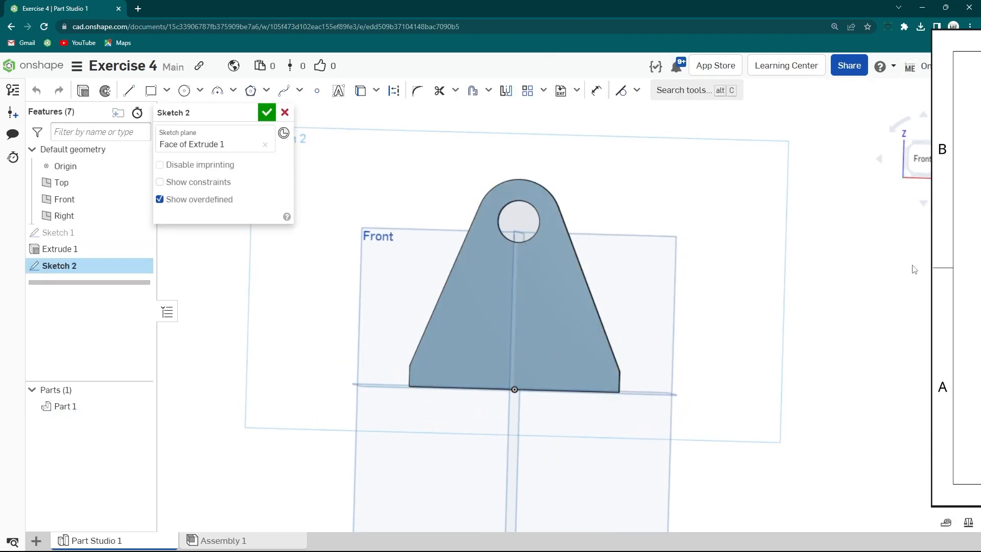
Check the Exercise 4 reference drawing for the bracket's remaining dimensions and move it back out of the way
left_click_drag(961, 265, 401, 253)
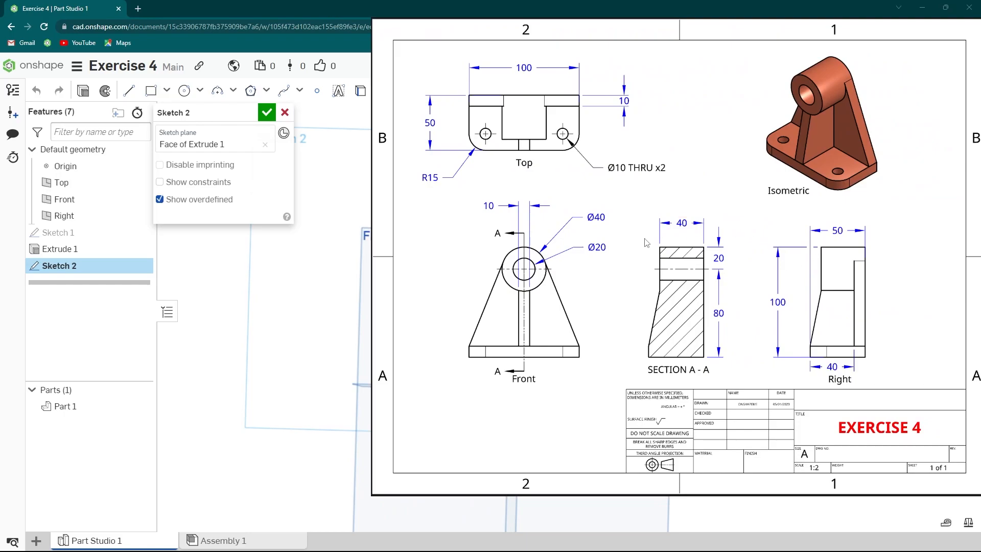
left_click_drag(432, 279, 972, 295)
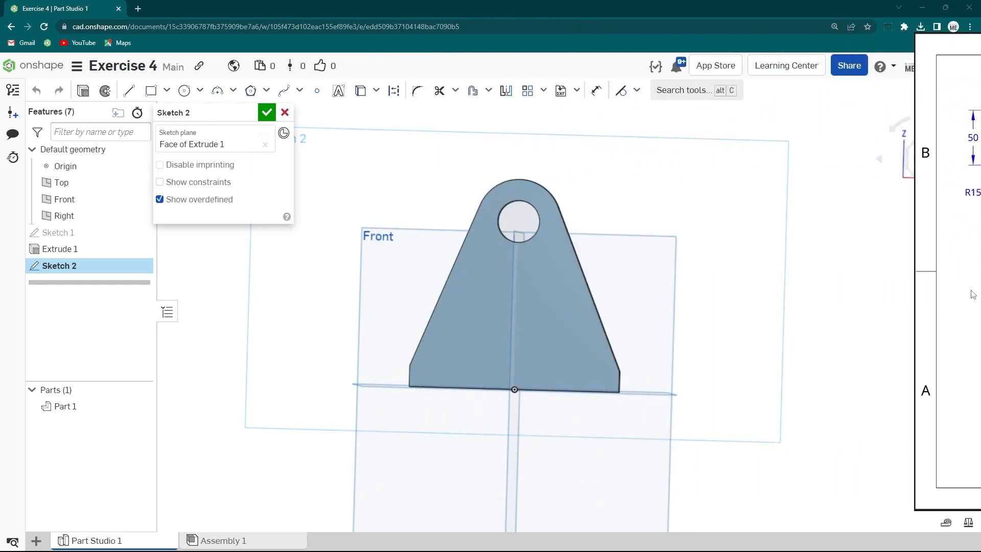
scroll(498, 225, "up", 2)
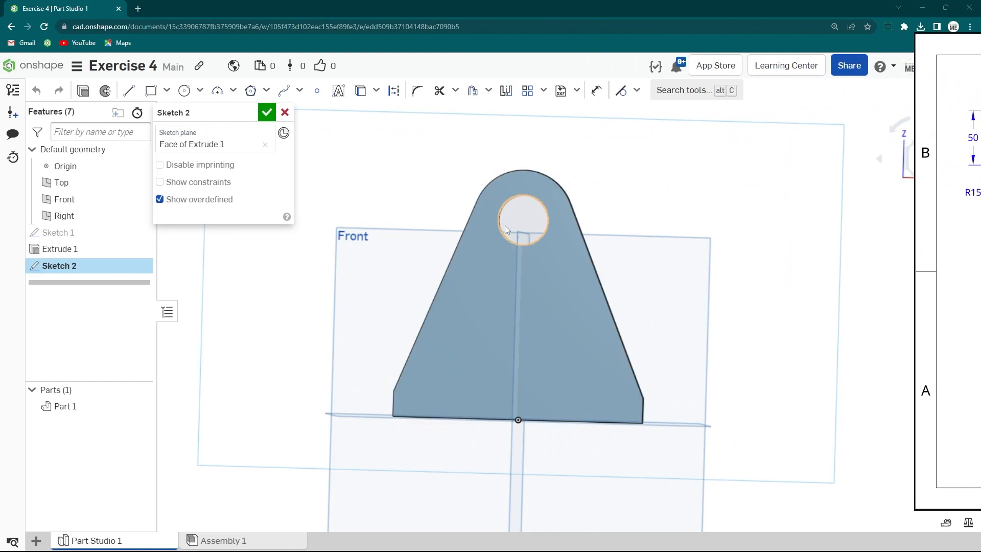
Sketch a circle concentric with the 20 mm hole on the plate's front face, matching the plate's rounded top edge
left_click(487, 256)
key("s")
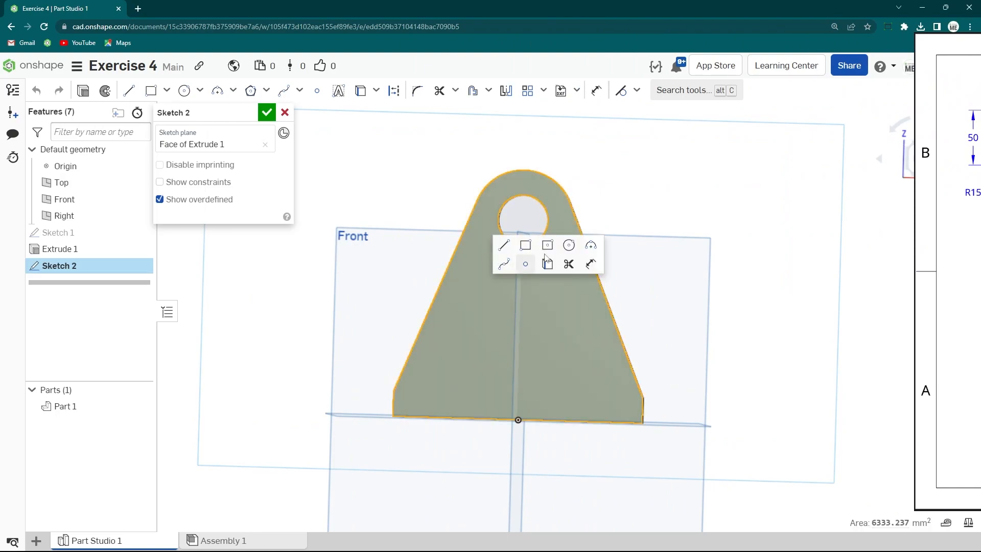
left_click(568, 246)
left_click(523, 219)
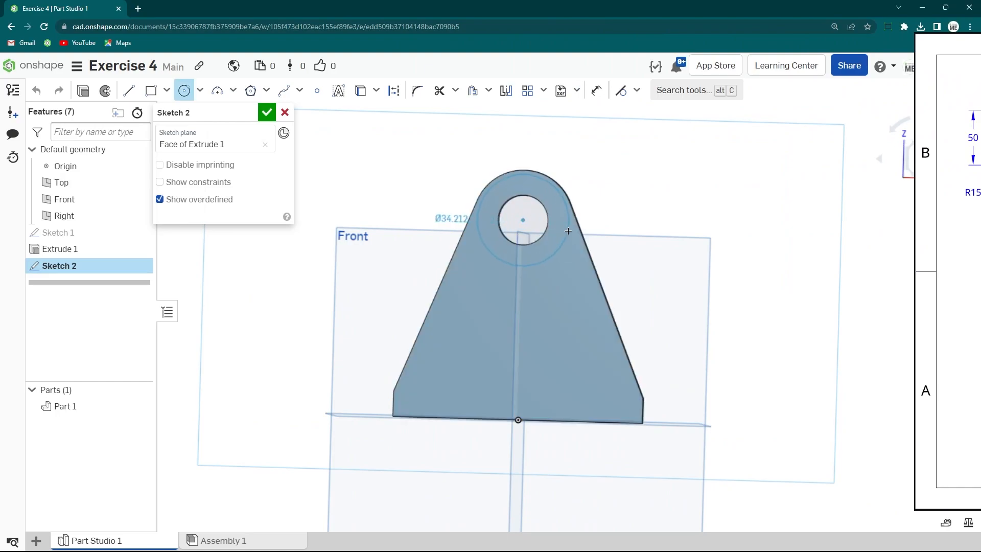
left_click(573, 206)
right_click_drag(572, 206, 480, 190)
key("Escape")
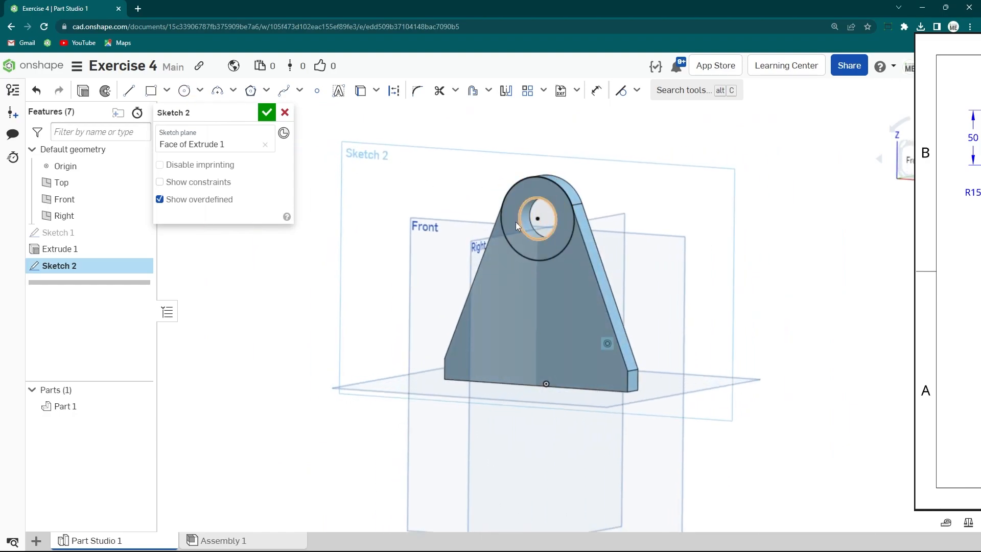
Project the edge of the 20 mm hole into the current sketch
scroll(513, 223, "up", 3)
left_click(524, 215)
key("s")
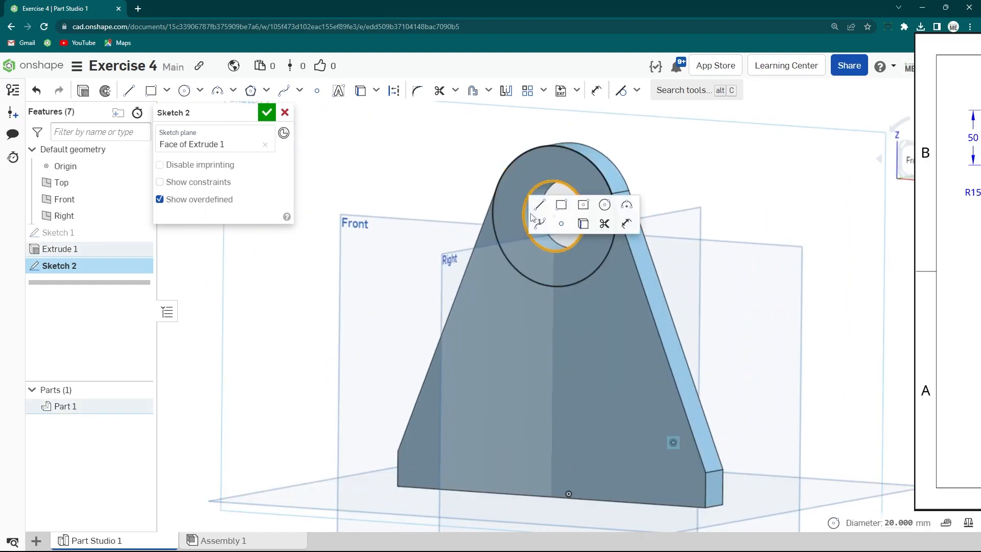
left_click(583, 223)
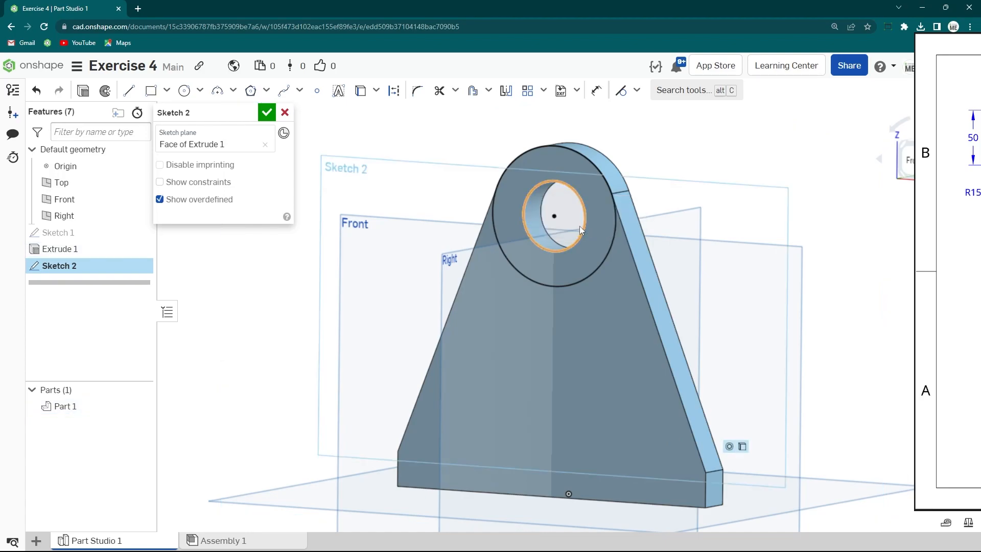
Extrude the ring around the hole forward by a blind depth of 30 mm, adding it to the plate
left_click(83, 91)
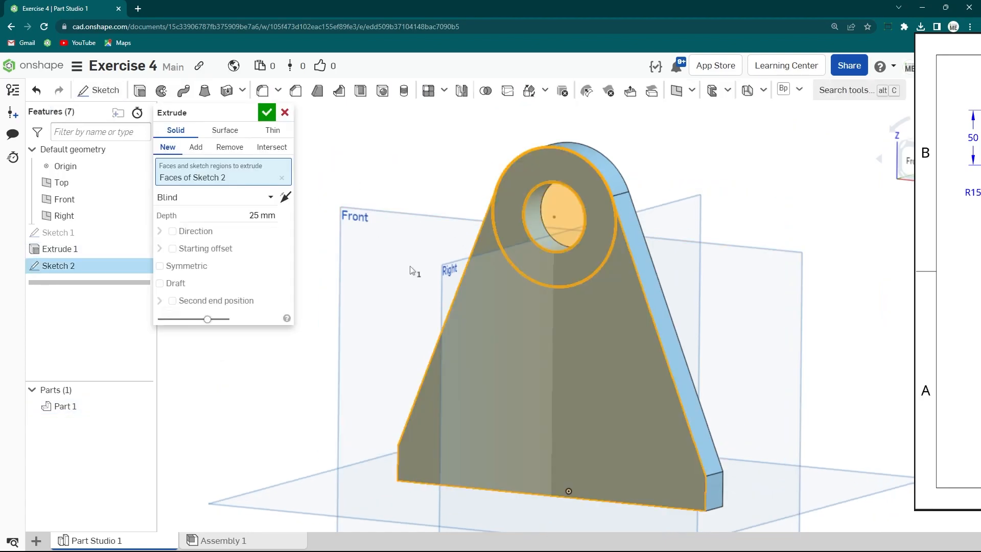
left_click(239, 217)
type("40")
key("Return")
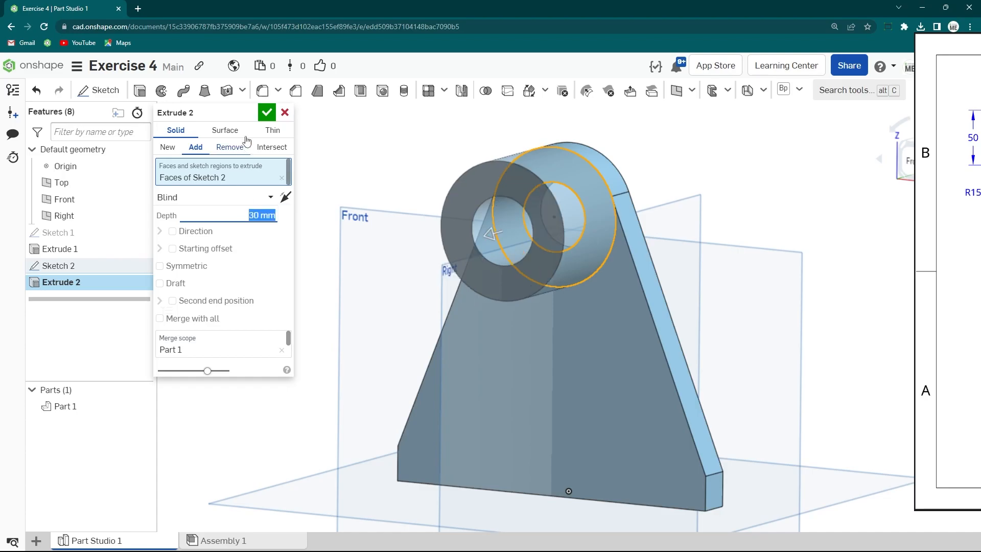
left_click(266, 112)
Start a new sketch on the plate's front face and check the reference drawing for the base dimensions
scroll(309, 186, "down", 3)
right_click_drag(309, 186, 535, 260)
left_click(562, 362)
right_click(563, 362)
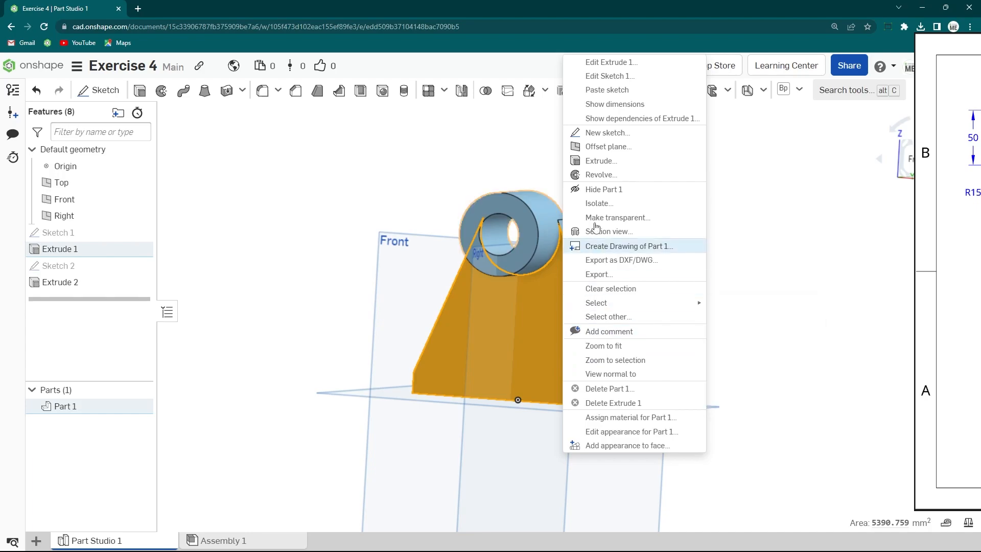
left_click(593, 133)
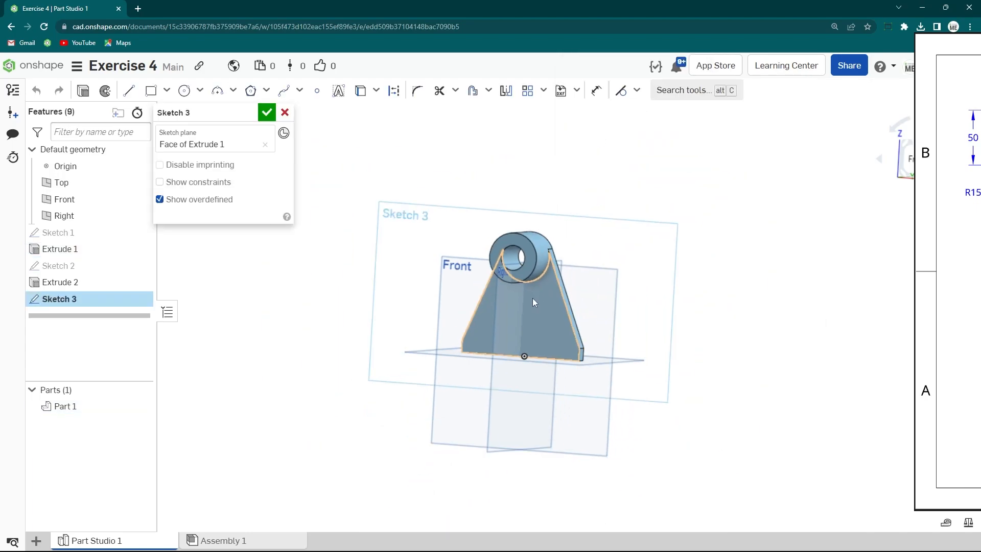
left_click_drag(935, 241, 495, 271)
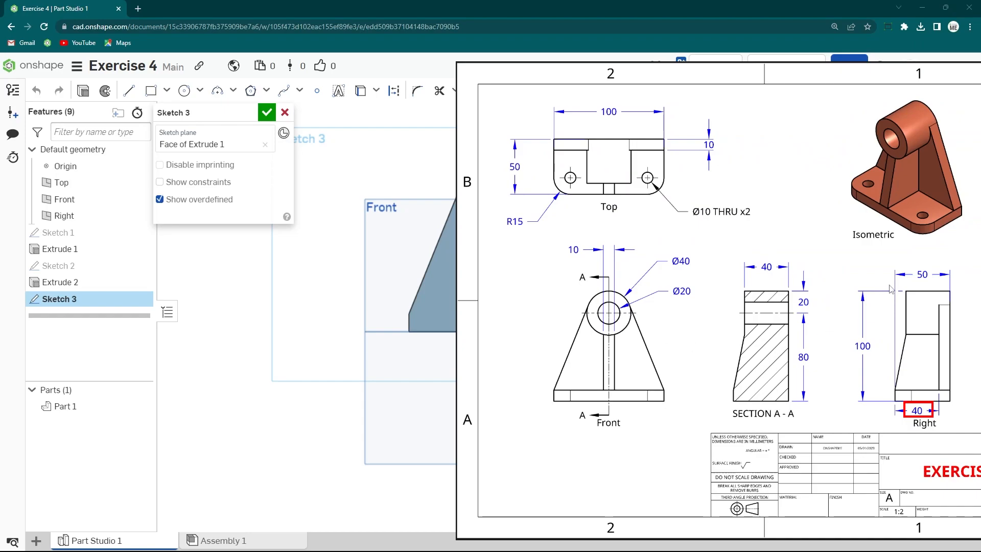
left_click_drag(520, 310, 934, 300)
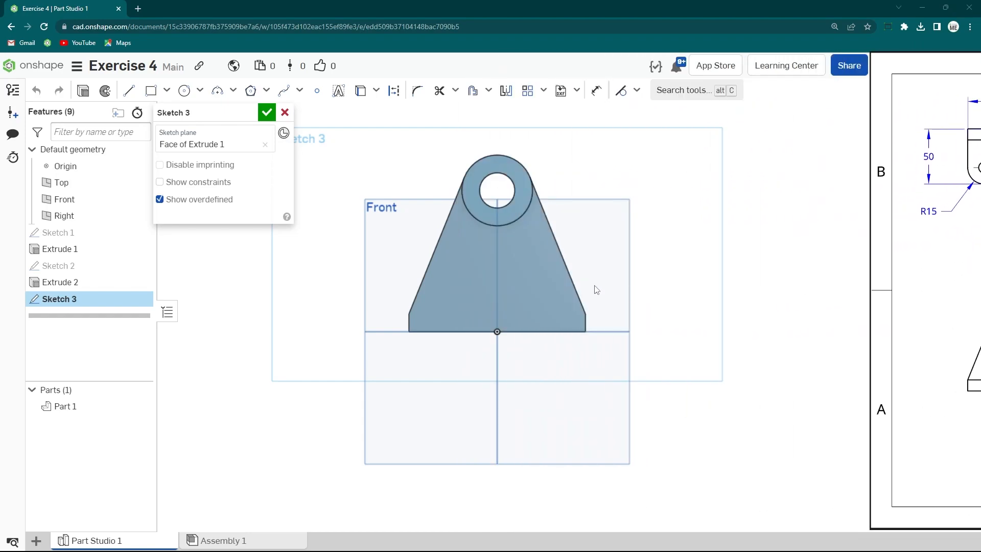
Sketch a 100 mm by 10 mm corner rectangle along the plate's bottom edge, covering its full width
right_click(453, 305)
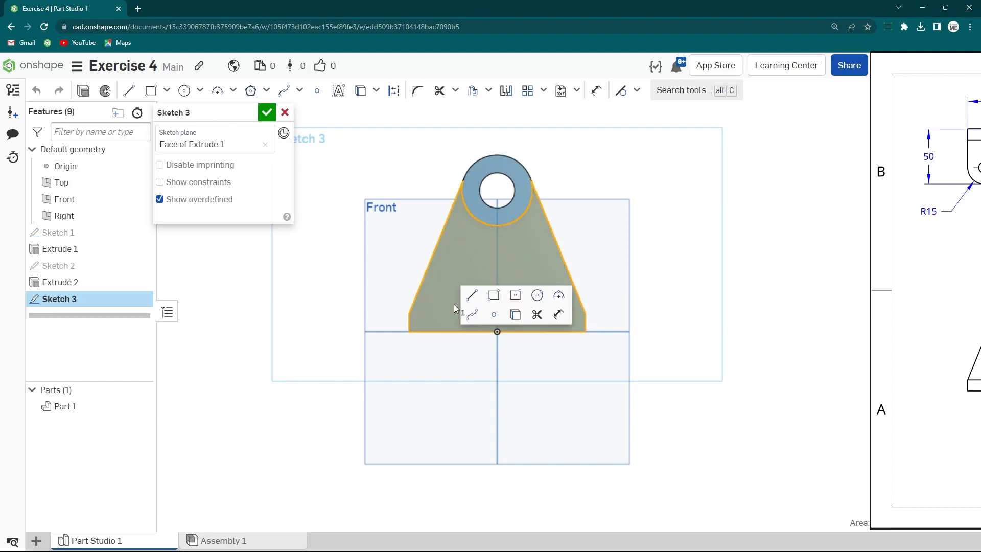
left_click(493, 296)
scroll(424, 335, "up", 3)
left_click(394, 331)
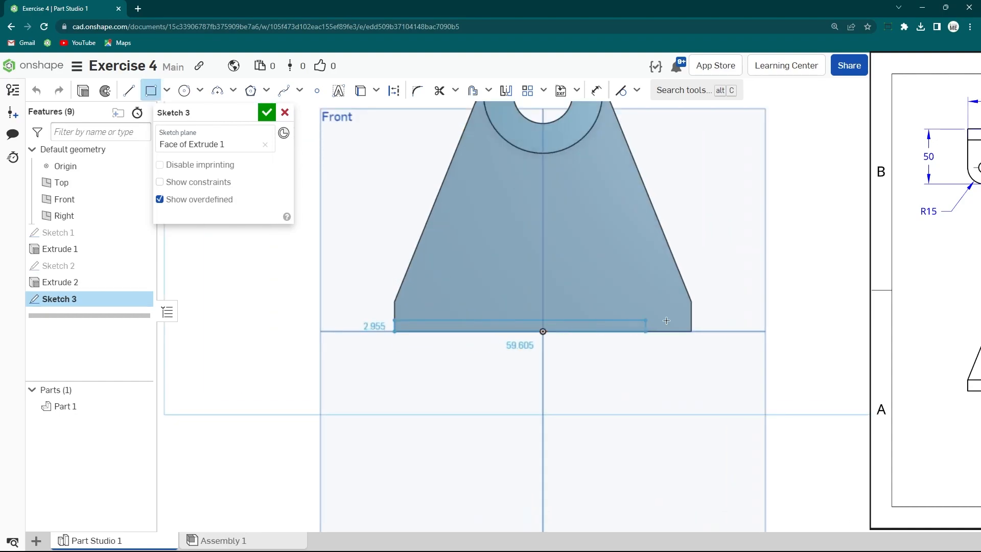
scroll(680, 332, "up", 2)
left_click(696, 289)
scroll(582, 304, "down", 3)
key("shift+7")
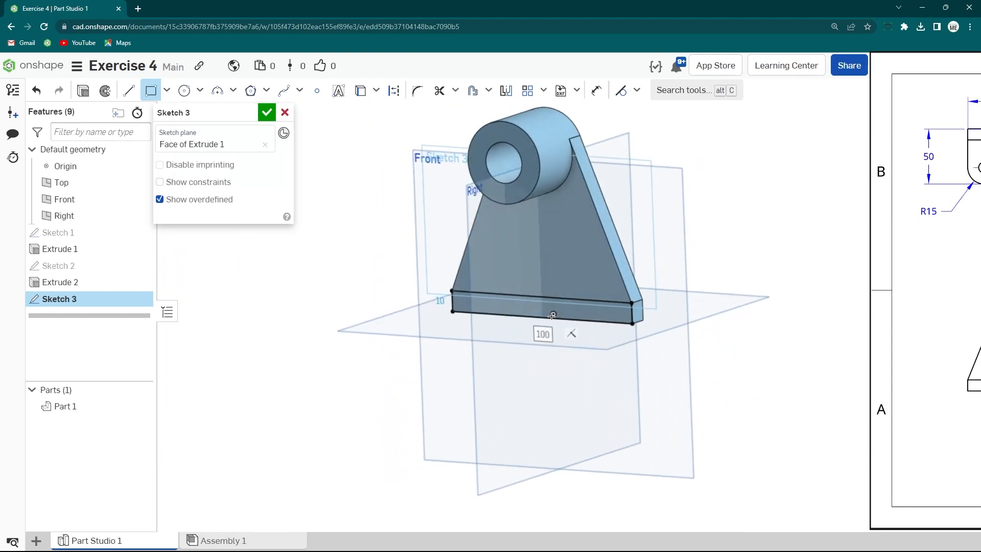
Extrude the bottom rectangle forward by a blind depth of 40 mm, adding the base to the part
left_click(83, 91)
left_click(244, 215)
type("40")
key("Return")
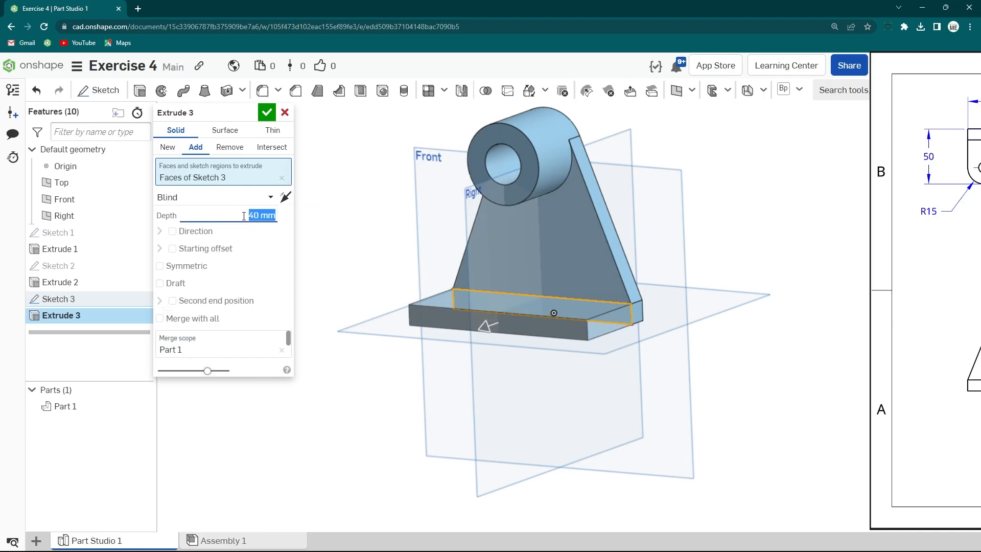
left_click(267, 112)
Start a new sketch on the Right plane for the rib between the base and the cylindrical boss
scroll(535, 261, "down", 3)
right_click_drag(535, 262, 562, 273)
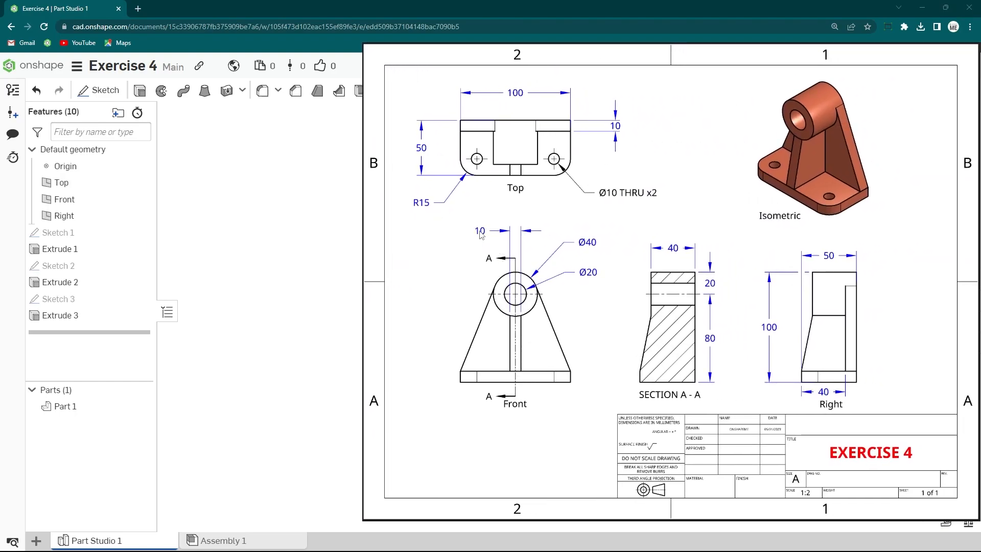
right_click_drag(593, 279, 477, 185)
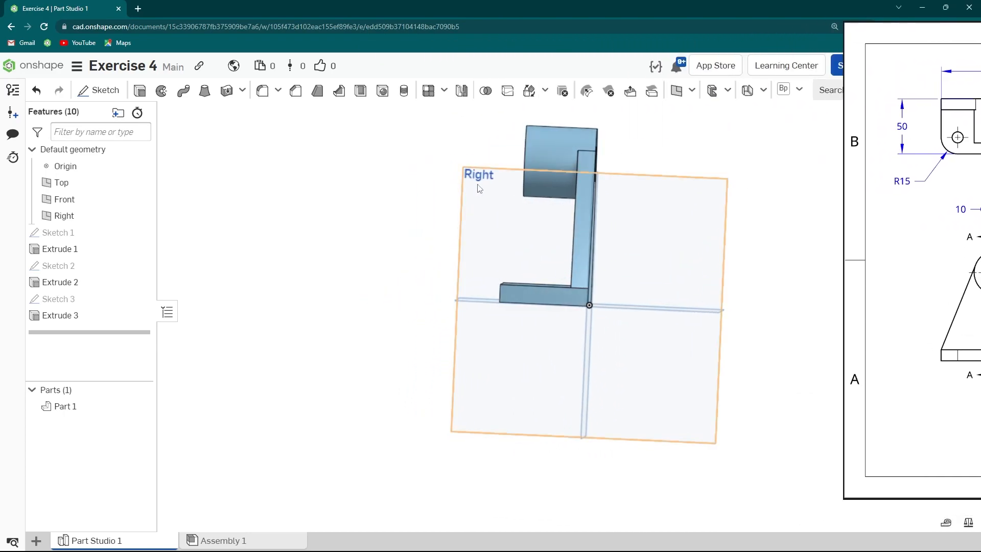
right_click(477, 185)
left_click(514, 209)
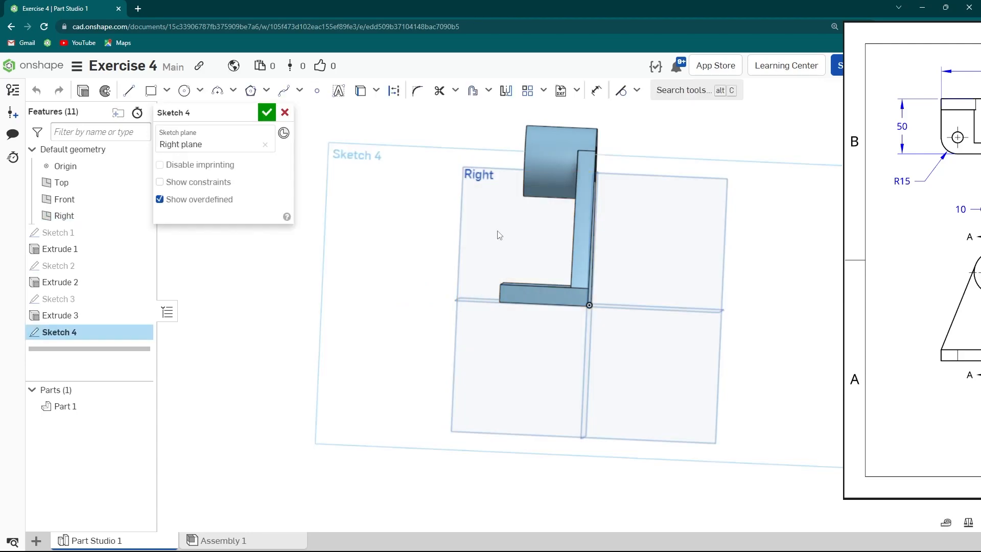
Sketch a sloped line from just above the base's front end up to near the boss's lower front corner
key("s")
left_click(486, 271)
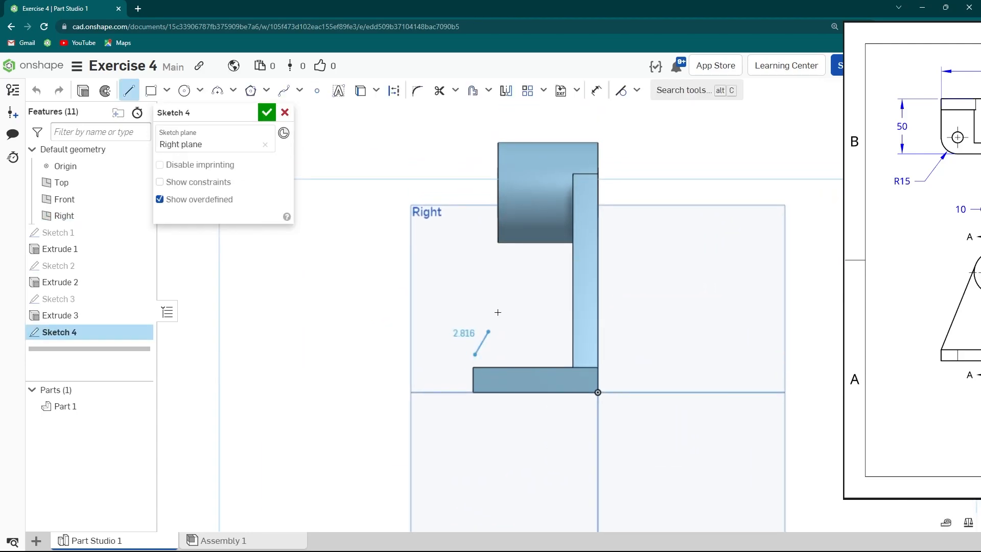
left_click(495, 248)
key("Escape")
Make the line's lower endpoint coincident with the base's upper front corner
scroll(472, 362, "up", 5)
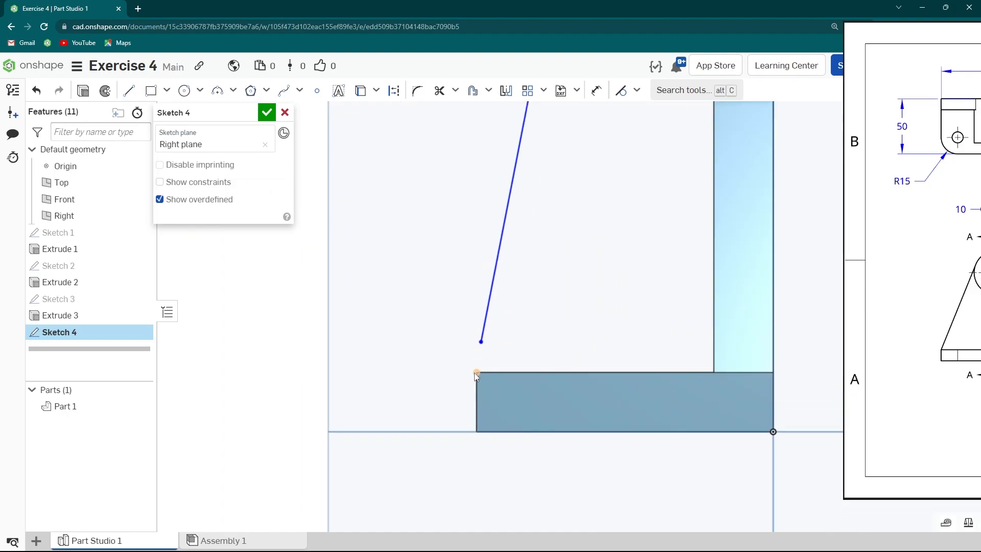
left_click(476, 373)
left_click(481, 342)
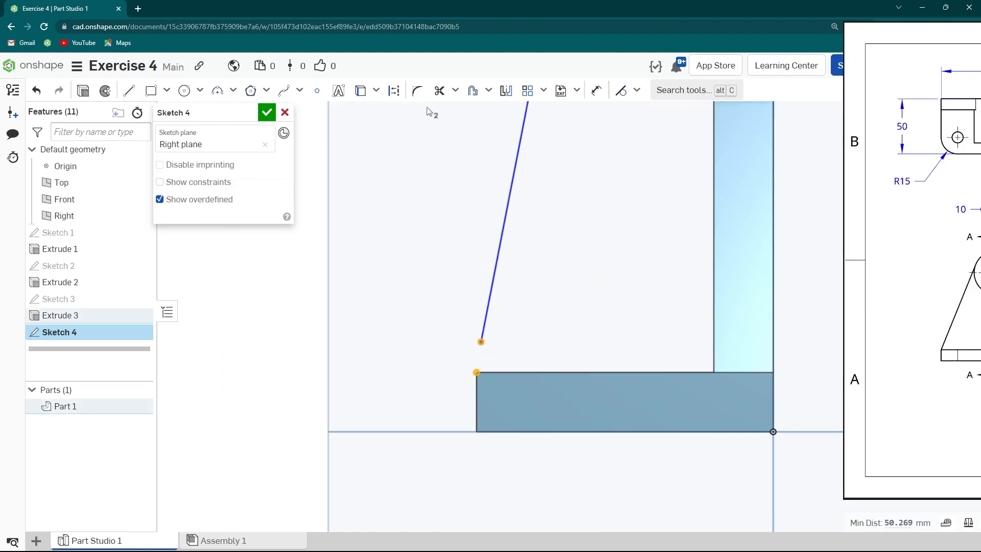
left_click(637, 92)
left_click(654, 114)
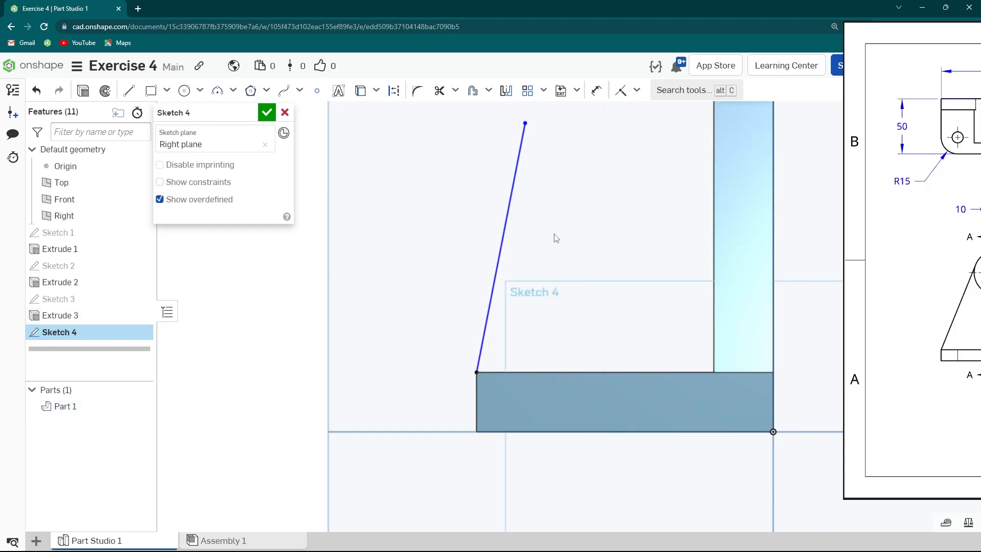
Project the front edge of the cylindrical boss into the rib sketch
scroll(554, 235, "down", 5)
scroll(484, 253, "up", 5)
left_click(475, 267)
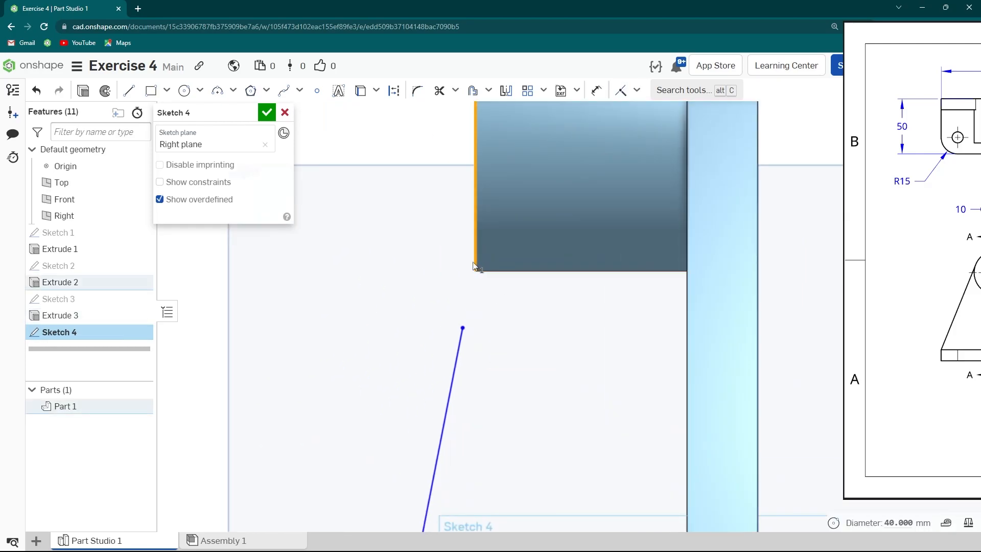
left_click(478, 209)
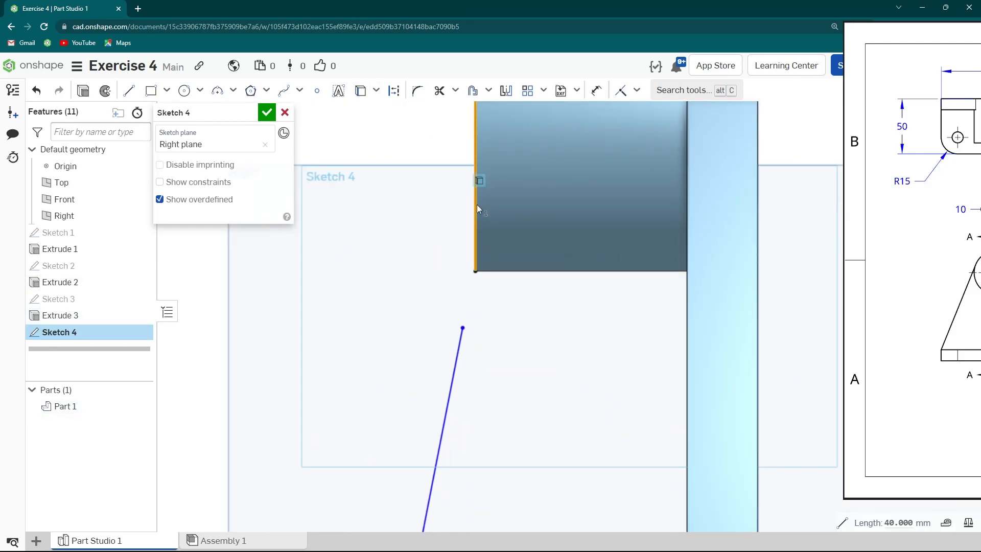
left_click(400, 241)
Make the line's upper endpoint coincident with the lower end of the projected boss edge and finish the sketch
key("s")
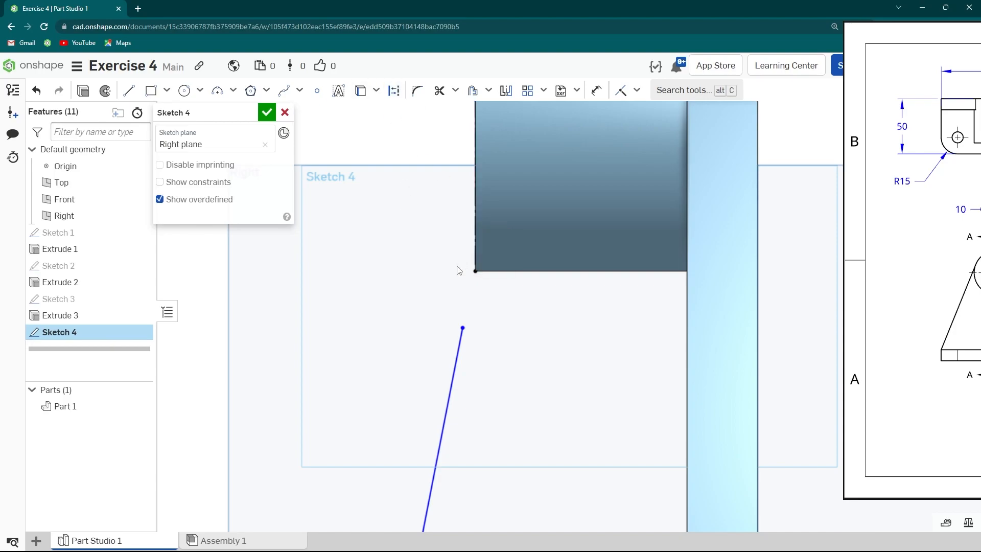
left_click(463, 328)
left_click(475, 271)
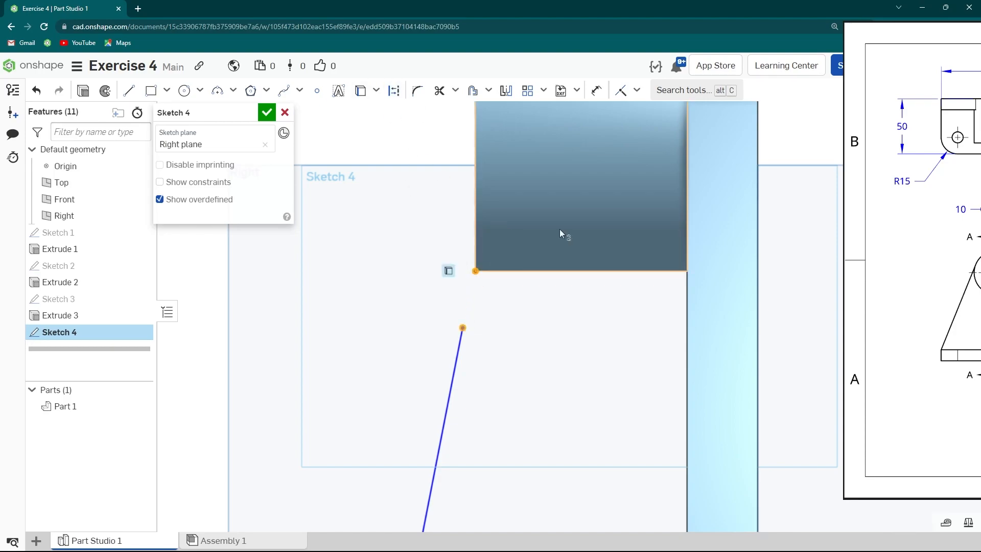
left_click(622, 93)
scroll(496, 307, "down", 5)
right_click_drag(499, 333, 383, 254)
left_click(266, 112)
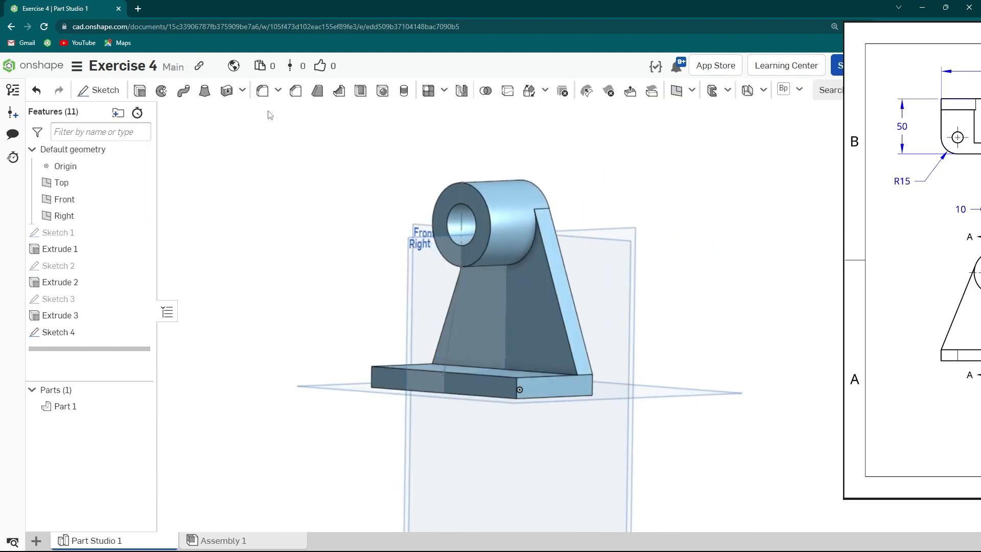
Create a 10 mm thick rib from the sloped line, parallel to the sketch plane and merged into Part 1
left_click(317, 92)
left_click(458, 296)
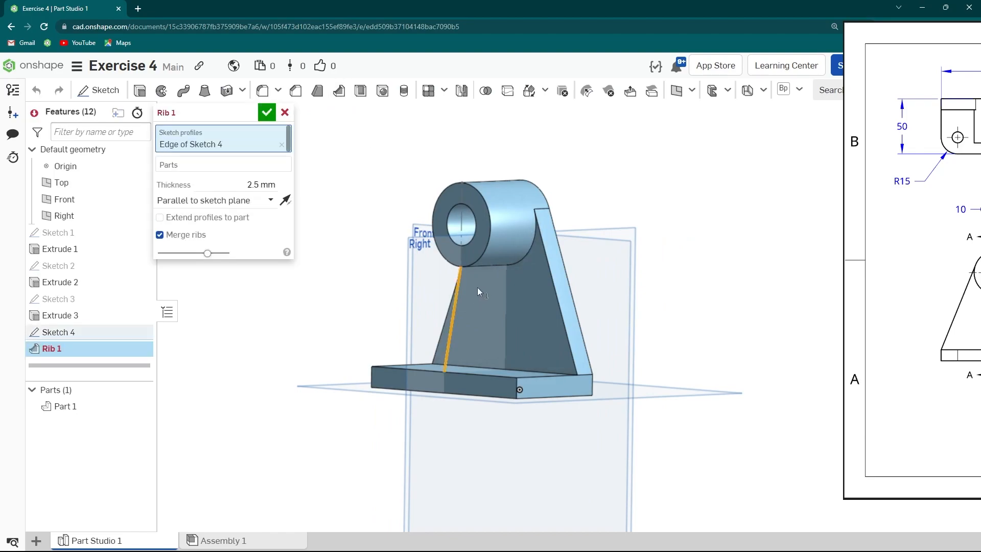
left_click(479, 291)
scroll(456, 301, "up", 4)
left_click(230, 195)
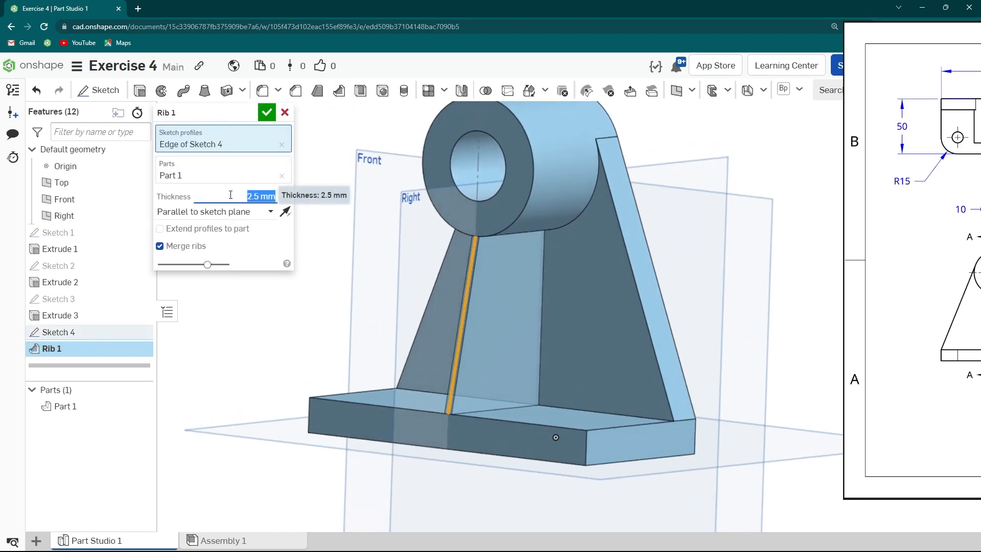
type("10")
key("Return")
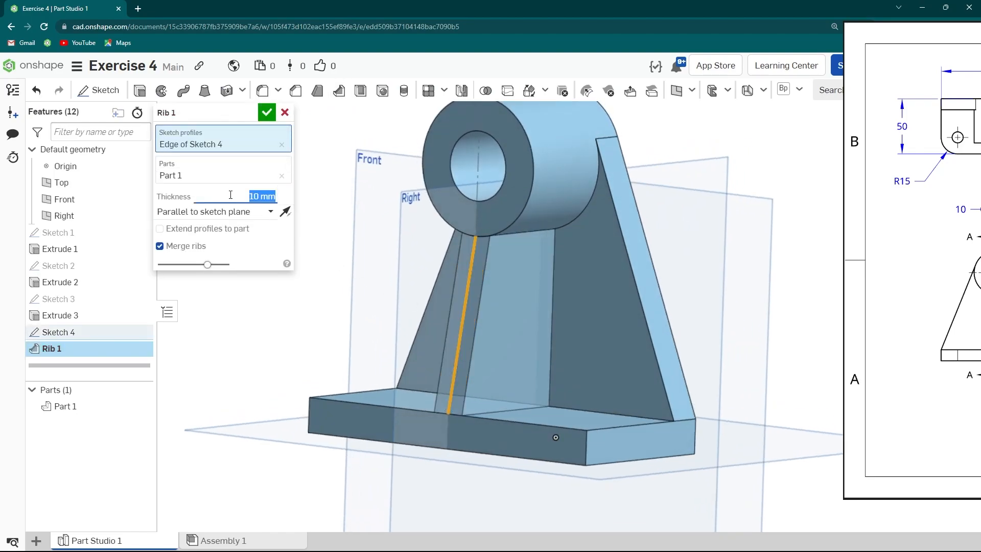
left_click(267, 112)
Fillet the base's two front vertical corner edges with a 15 mm radius, per the reference drawing
scroll(405, 240, "down", 5)
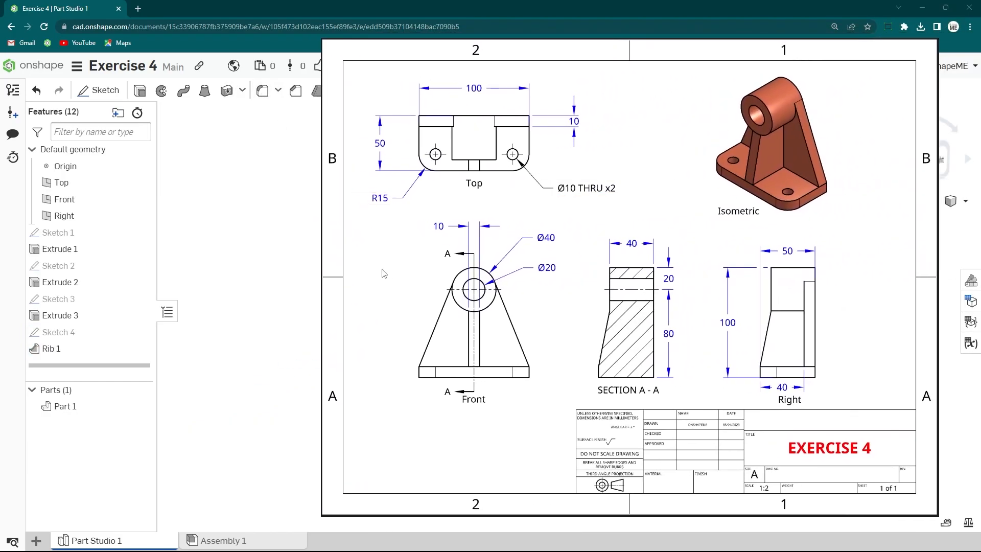
right_click_drag(427, 305, 455, 350)
scroll(434, 337, "up", 3)
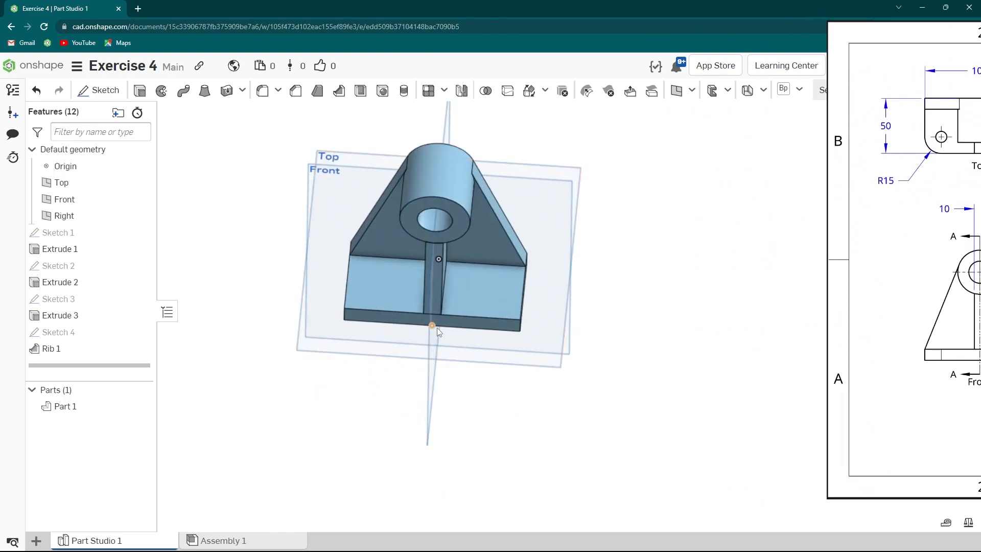
left_click(263, 92)
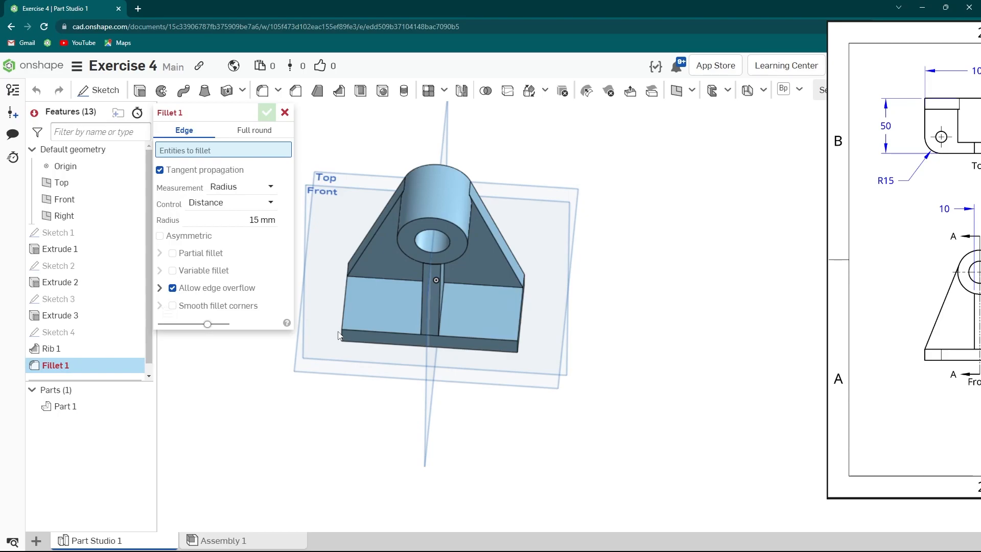
left_click(342, 337)
left_click(518, 350)
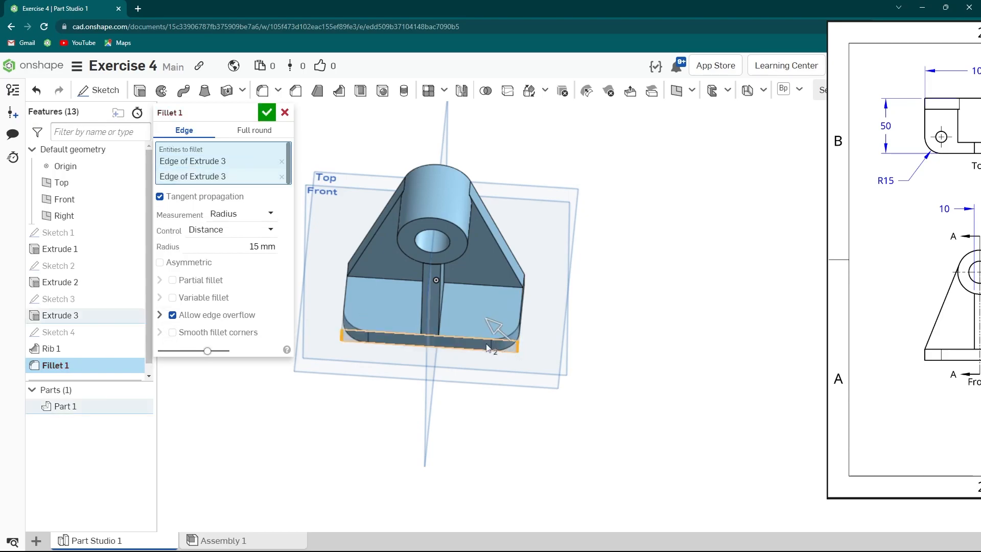
left_click(267, 113)
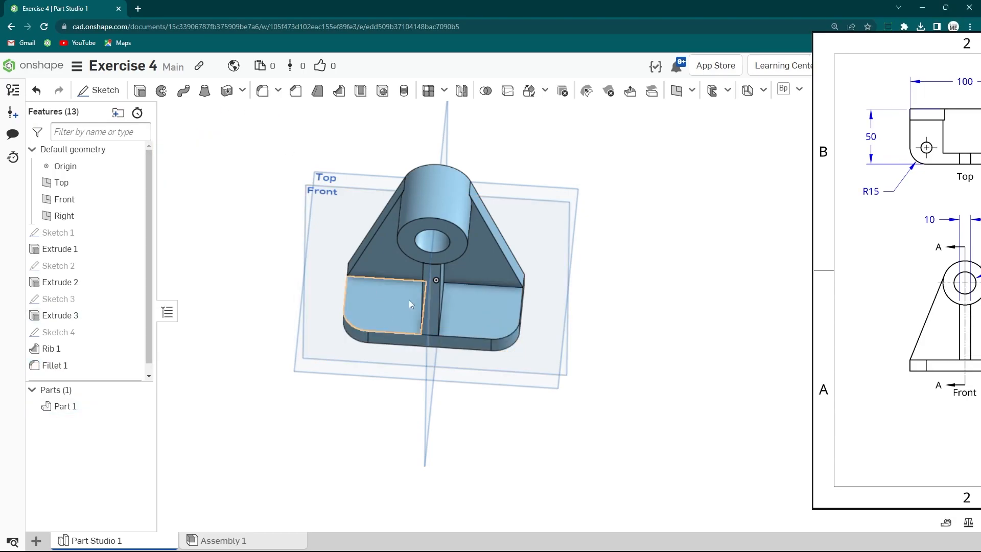
Start a new sketch on the base plate's upper face beside the rib, viewed normal to that face
right_click_drag(409, 300, 412, 315)
left_click(481, 326)
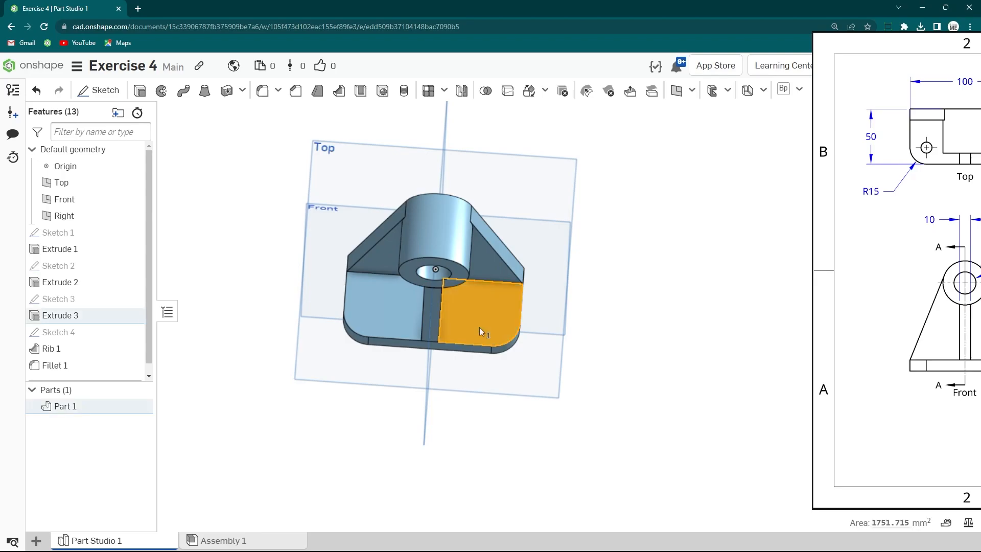
key("n")
left_click(484, 316)
left_click(478, 304)
right_click(477, 305)
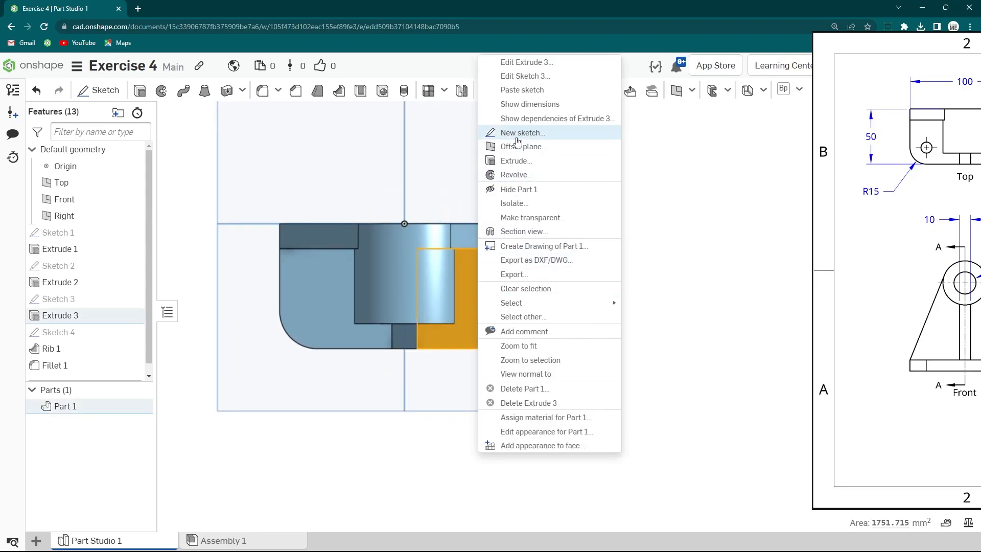
left_click(518, 133)
Place a sketch point at the centre of each of the base's two rounded front corners and finish the sketch
key("s")
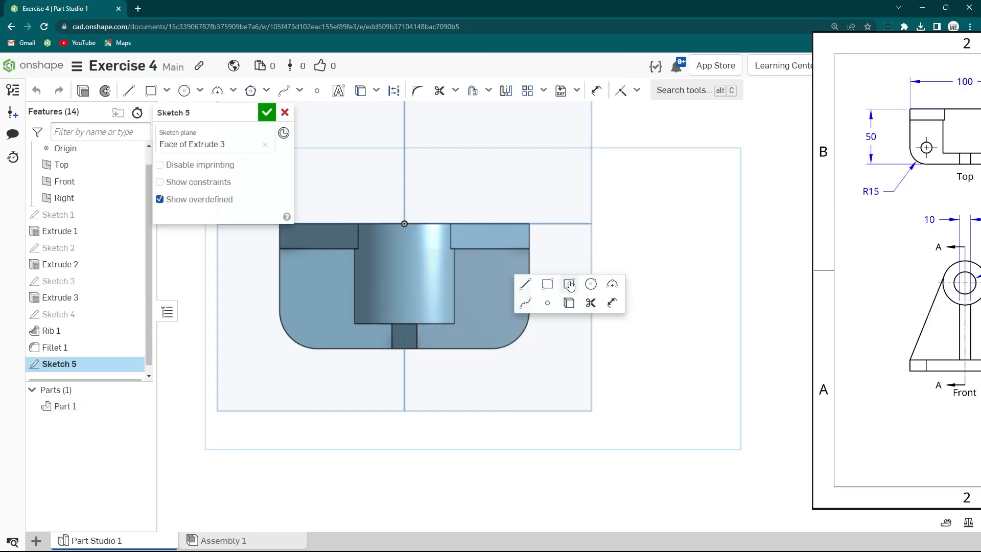
left_click(549, 305)
left_click(489, 313)
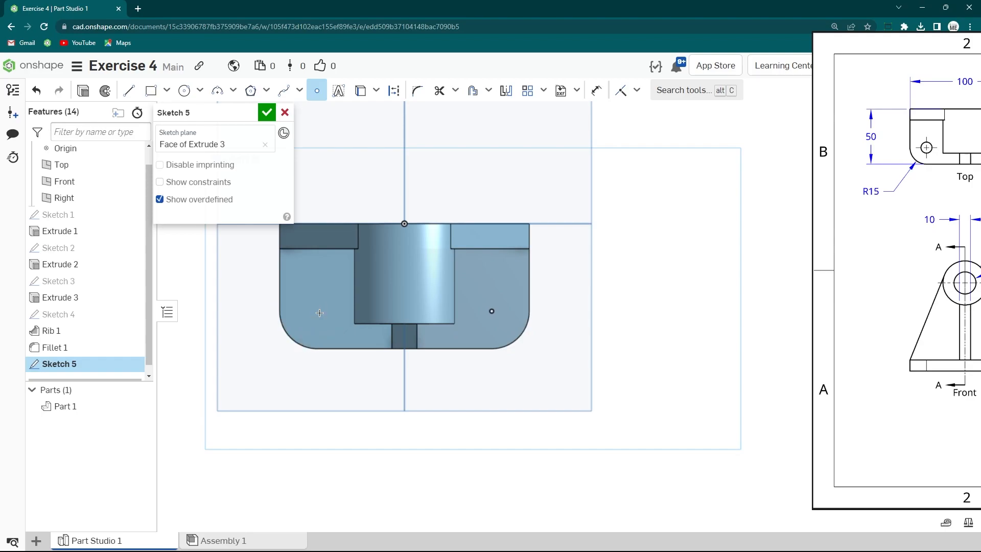
key("Escape")
right_click_drag(470, 343, 436, 319)
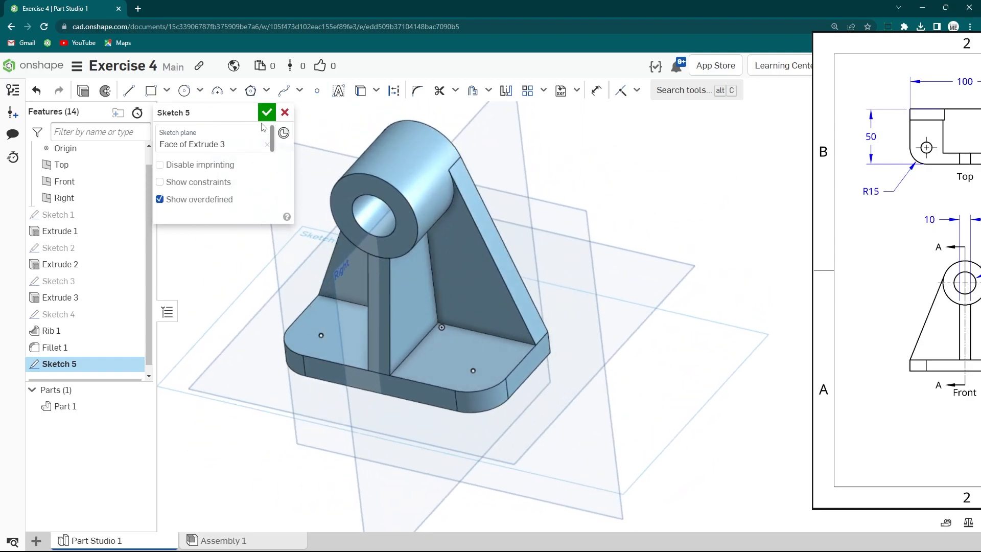
left_click(284, 112)
Create simple through holes of 10 mm custom diameter at both base sketch points, with Part 1 as merge scope
left_click(381, 95)
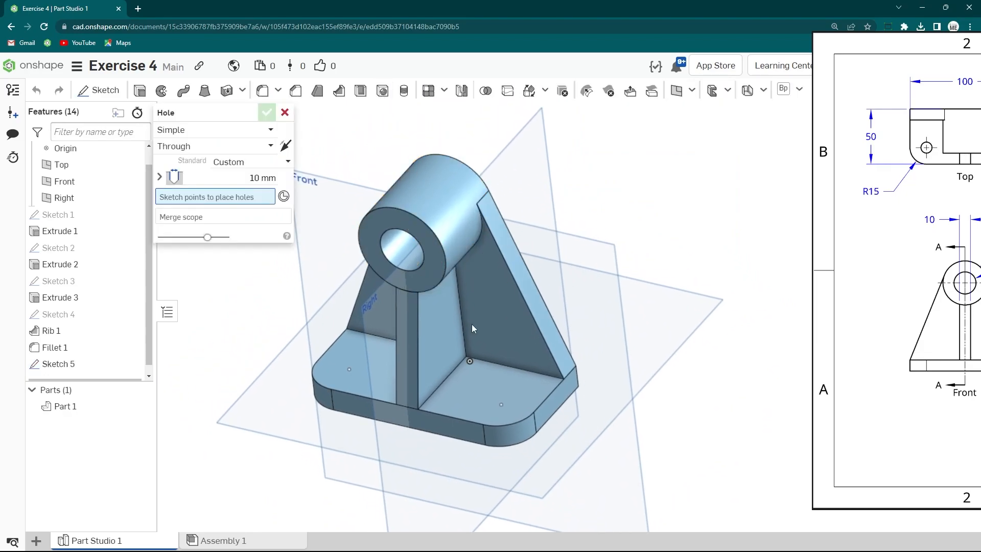
left_click(500, 405)
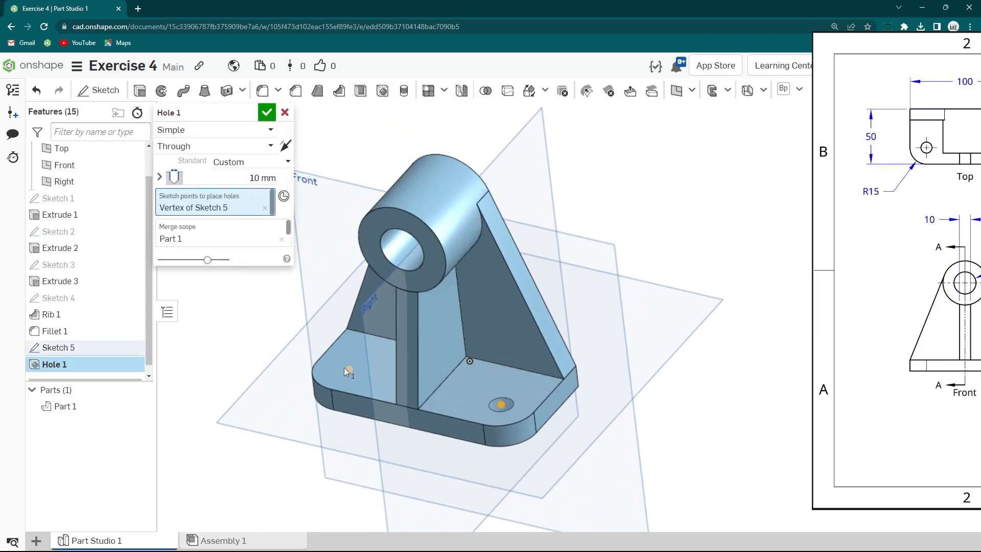
left_click(349, 368)
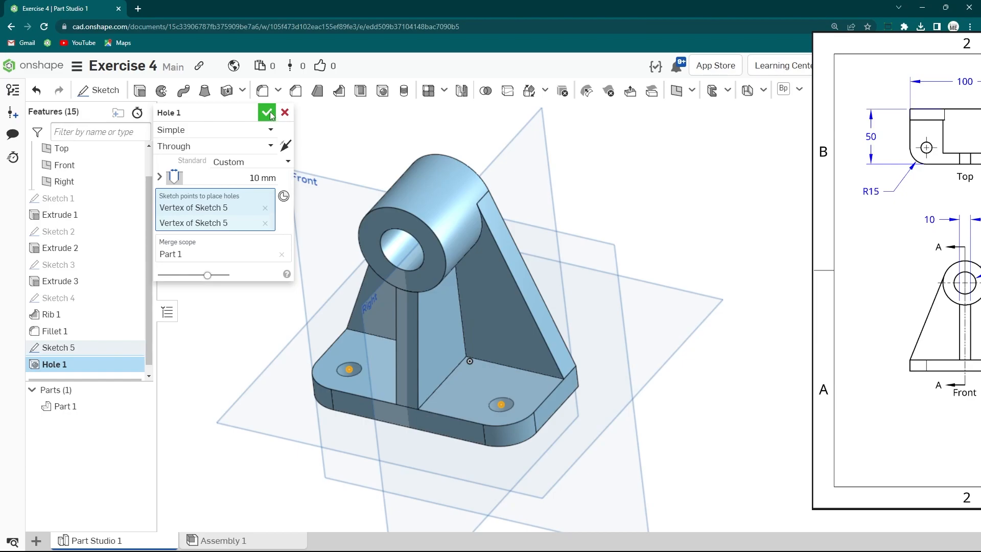
left_click(267, 112)
Hide all default planes around the bracket
scroll(531, 358, "down", 5)
right_click_drag(544, 367, 491, 368)
scroll(457, 327, "up", 3)
right_click_drag(457, 327, 510, 309)
scroll(510, 309, "down", 3)
middle_click_drag(587, 357, 547, 306)
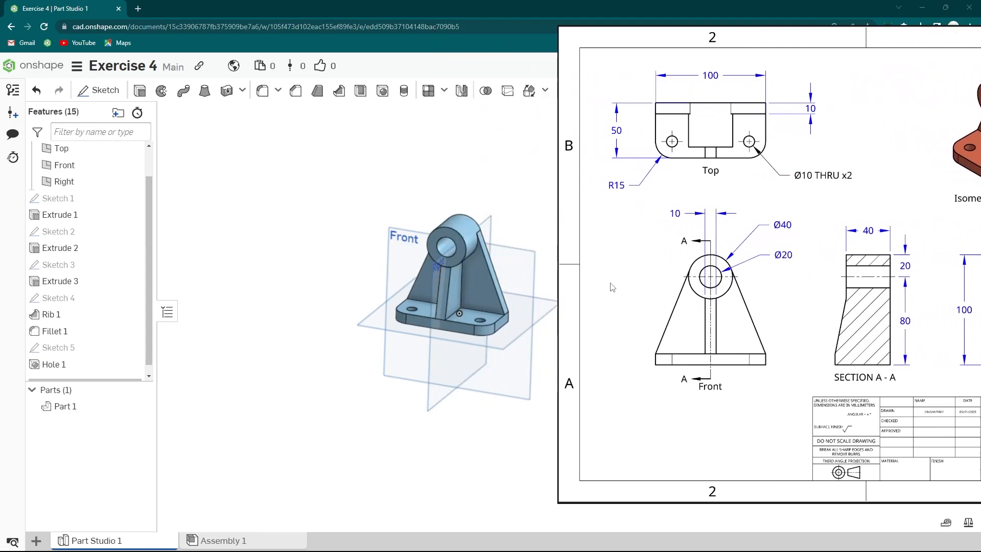
right_click(537, 245)
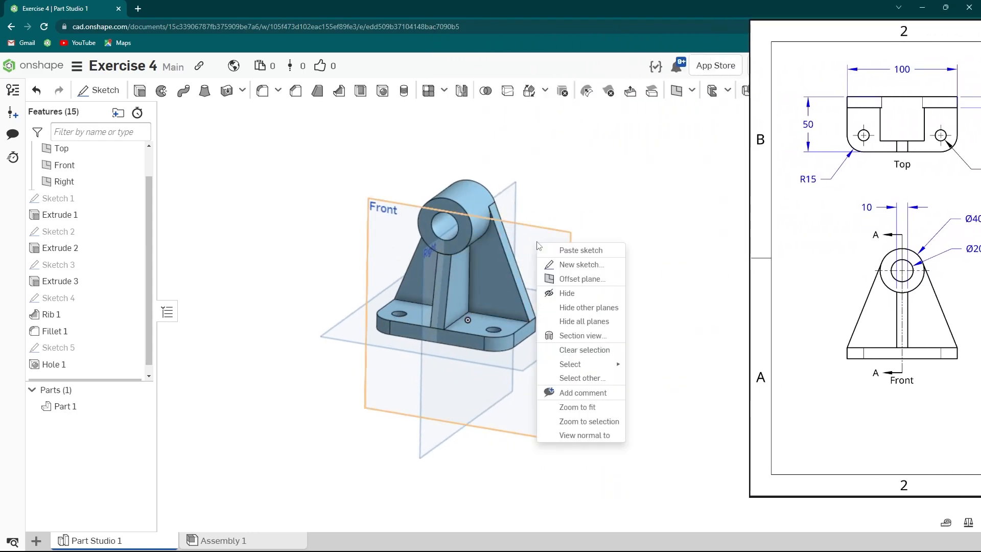
left_click(582, 328)
Compare the finished bracket with the views and dimensions of the Exercise 4 reference drawing
scroll(532, 312, "down", 3)
scroll(526, 308, "up", 5)
mouse_move(461, 303)
right_mouse_down()
mouse_move(458, 317)
mouse_move(419, 330)
mouse_move(482, 317)
mouse_move(452, 322)
right_mouse_up()
left_click_drag(893, 321, 660, 351)
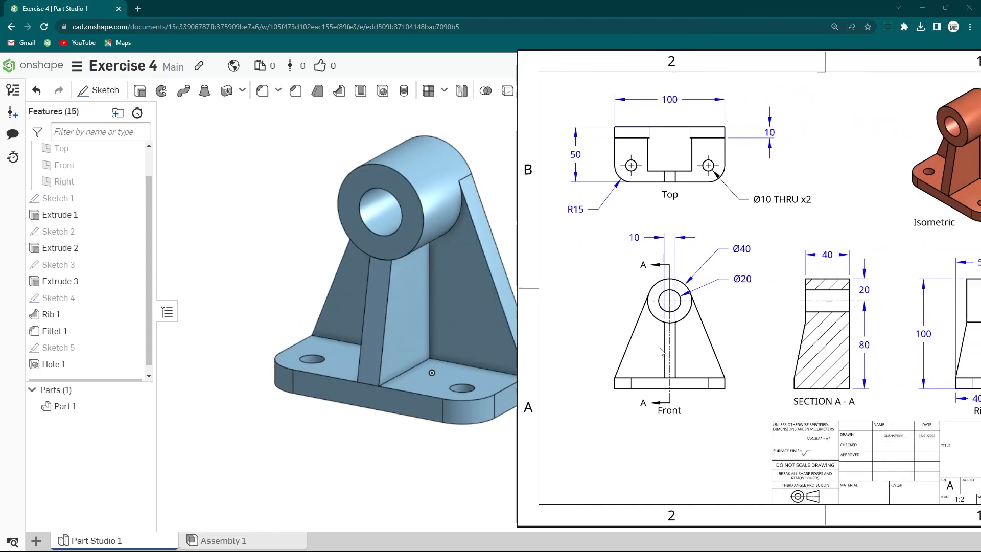
mouse_move(448, 360)
middle_mouse_down()
mouse_move(352, 337)
mouse_move(401, 348)
middle_mouse_up()
scroll(352, 337, "down", 1)
scroll(741, 313, "down", 2)
mouse_move(740, 313)
left_mouse_down()
mouse_move(692, 319)
mouse_move(722, 313)
mouse_move(721, 331)
left_mouse_up()
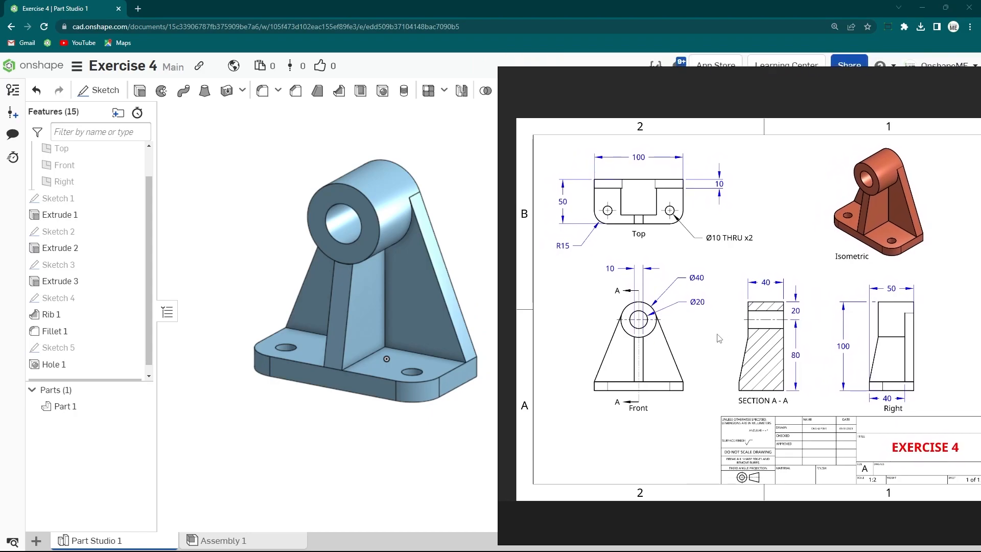
Change Part 1's appearance to a red-orange palette colour matching the isometric view in the reference drawing
right_click_drag(367, 332, 358, 344)
left_click(354, 334)
right_click(354, 334)
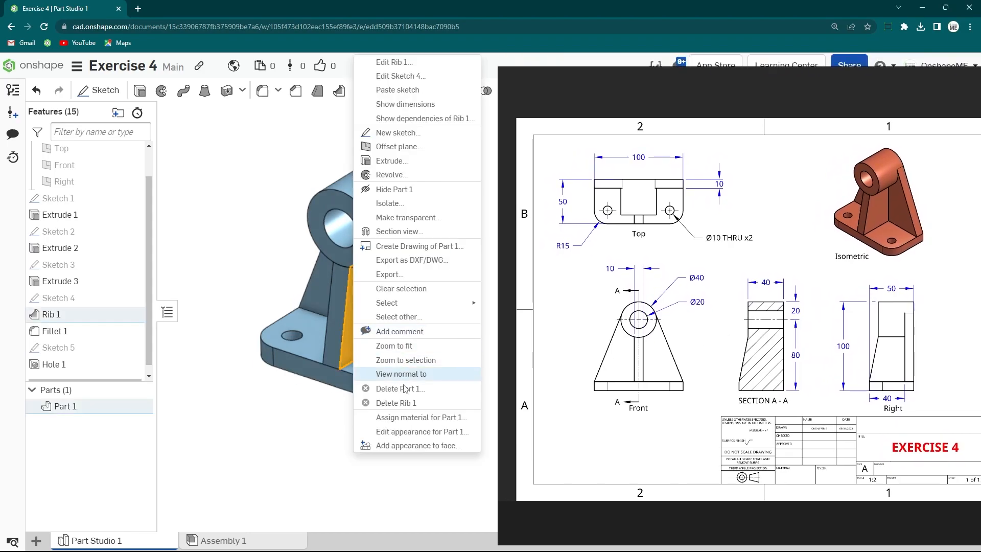
left_click(400, 432)
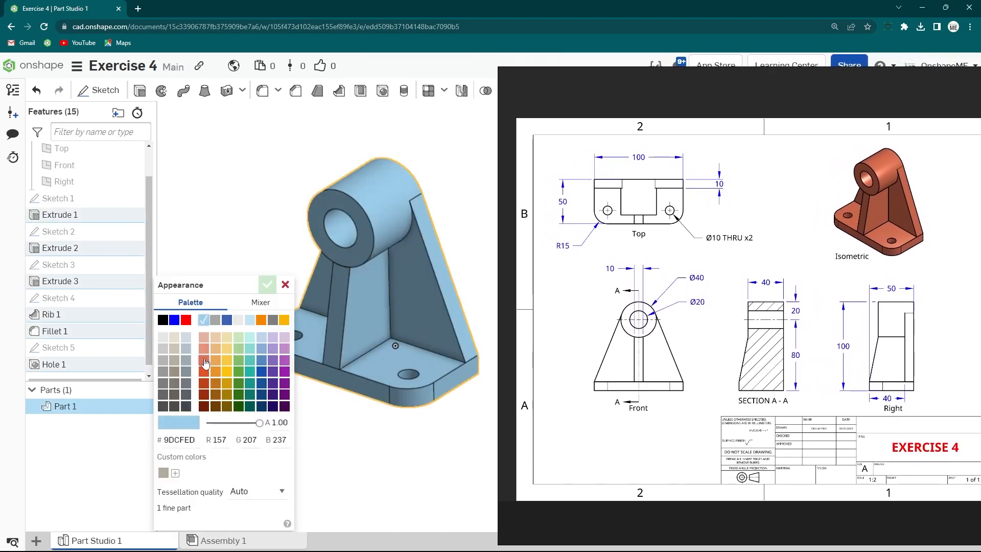
left_click(204, 361)
left_click(266, 284)
mouse_move(434, 335)
right_mouse_down()
mouse_move(385, 370)
mouse_move(400, 360)
right_mouse_up()
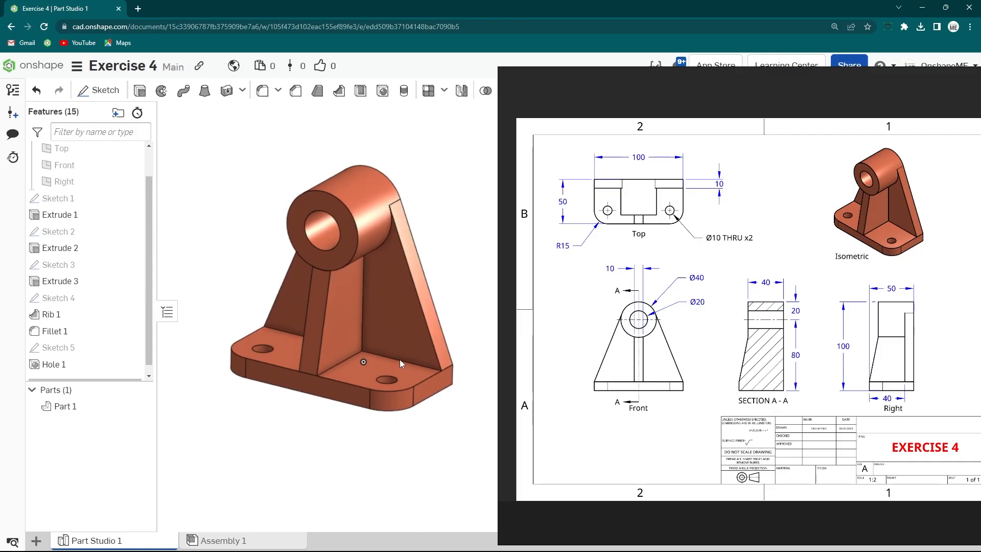